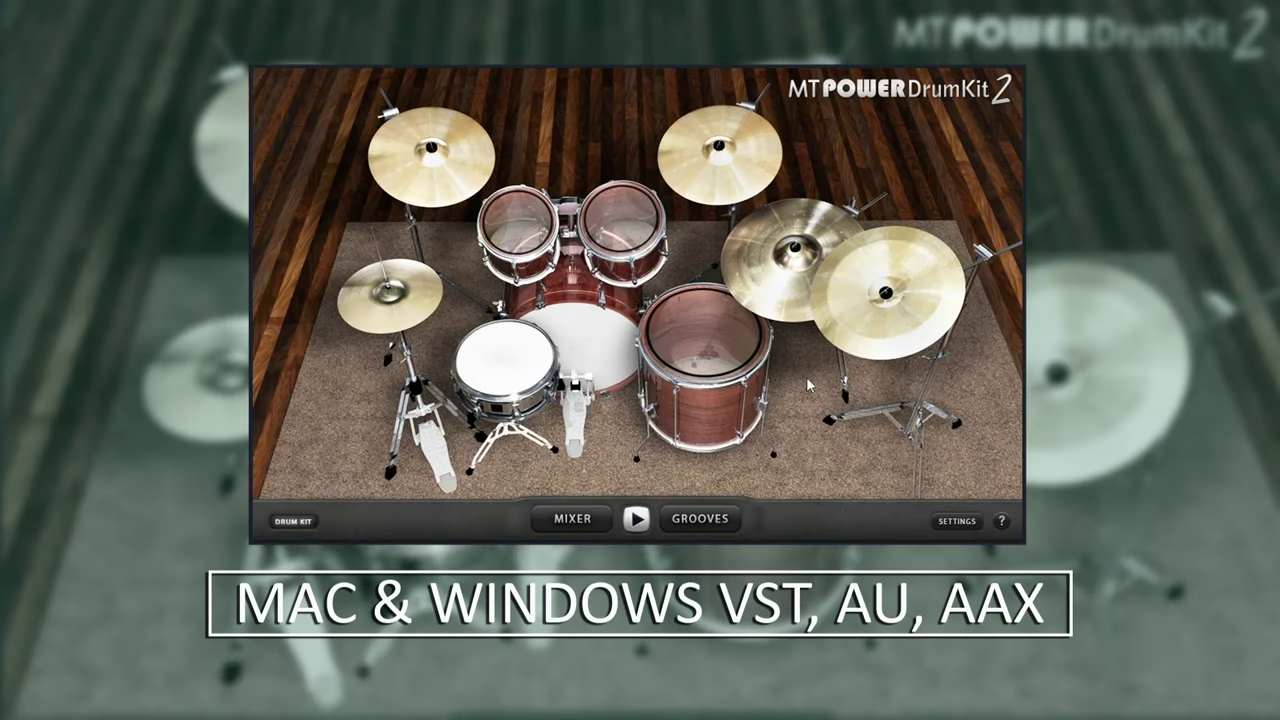
Lower the Kick fader slightly in the mixer, then bring up the grooves browser
left_click(566, 522)
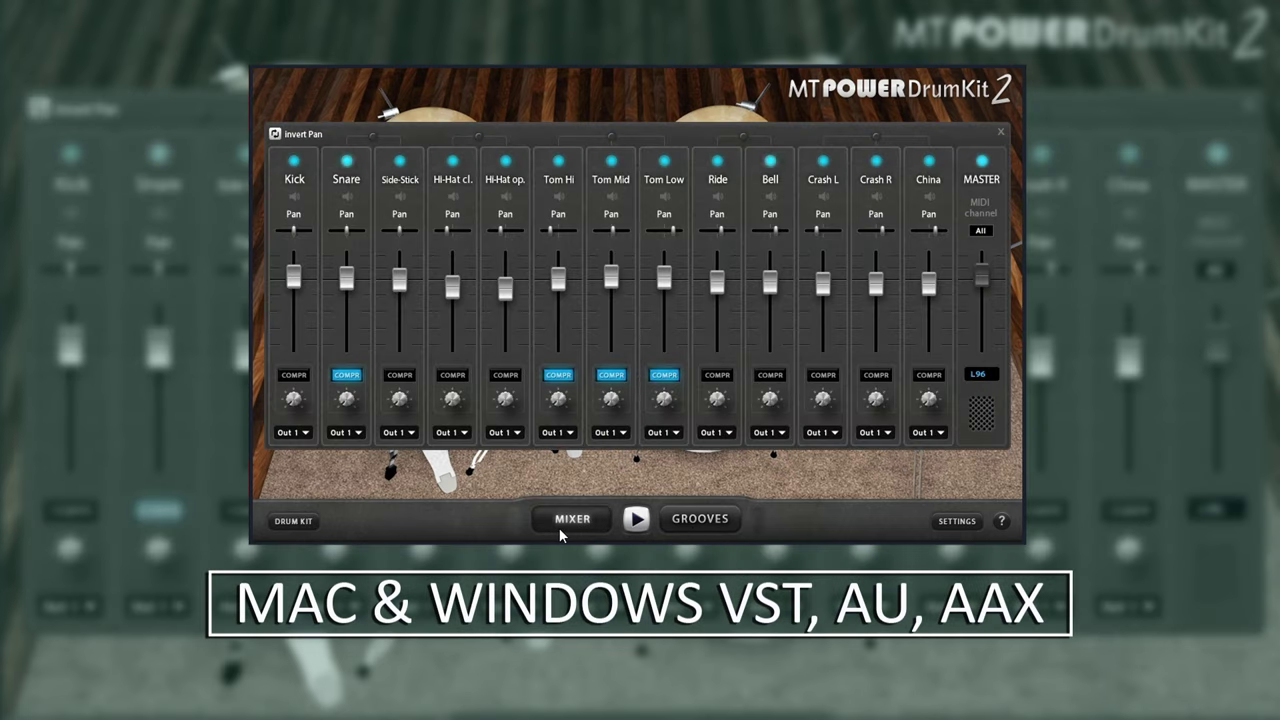
left_click_drag(298, 287, 346, 290)
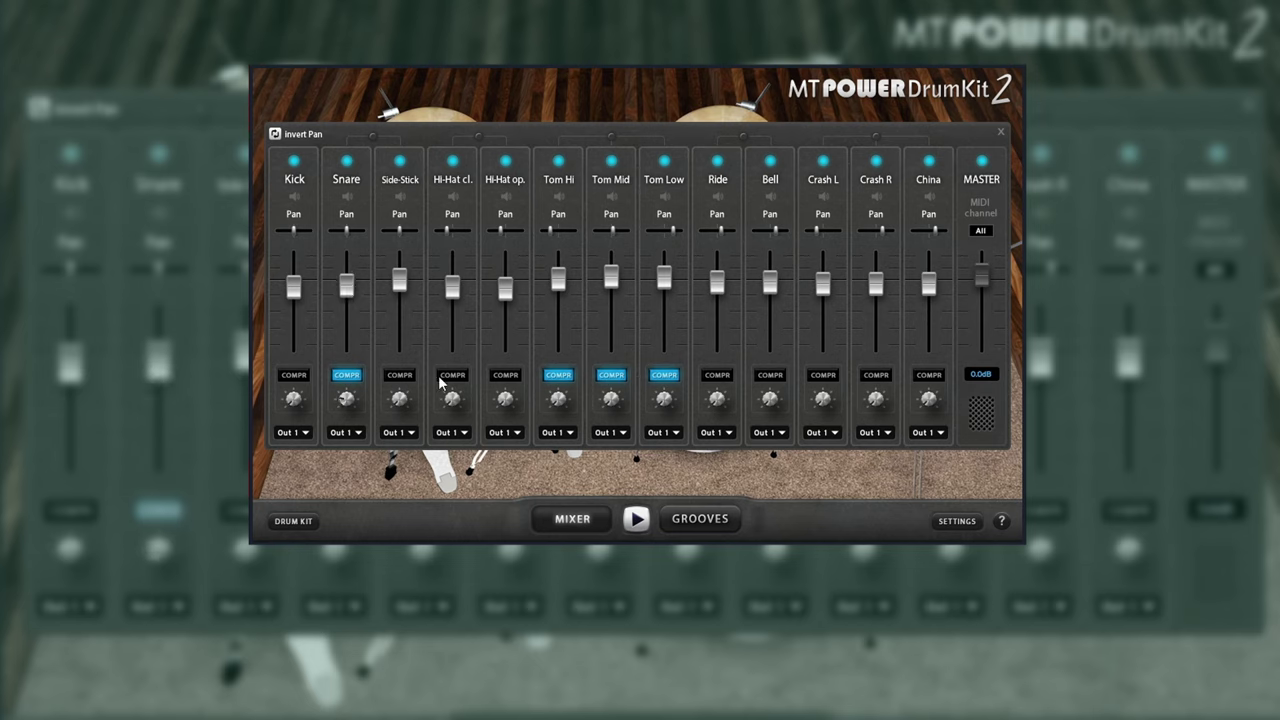
left_click(690, 518)
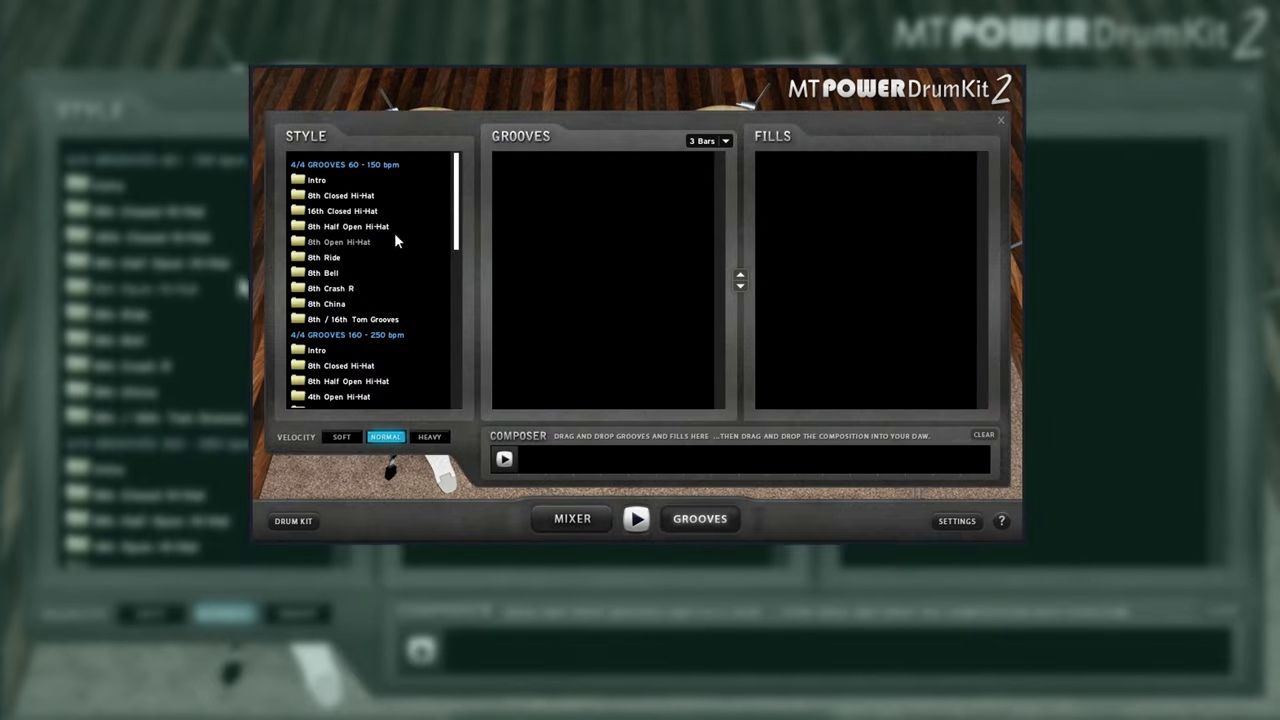
Preview 8th Closed Hi-Hat Grooves 01 and 12, then 8th Crash R Groove 08
left_click(313, 196)
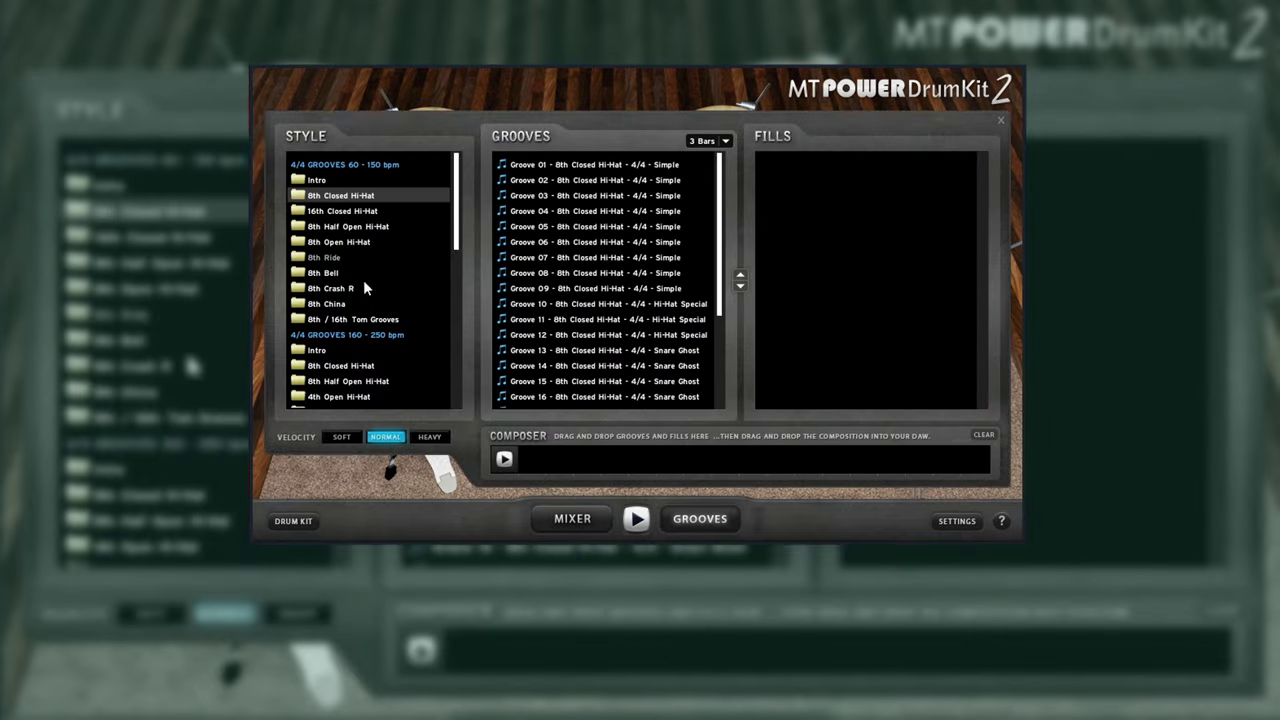
left_click(541, 164)
left_click(637, 519)
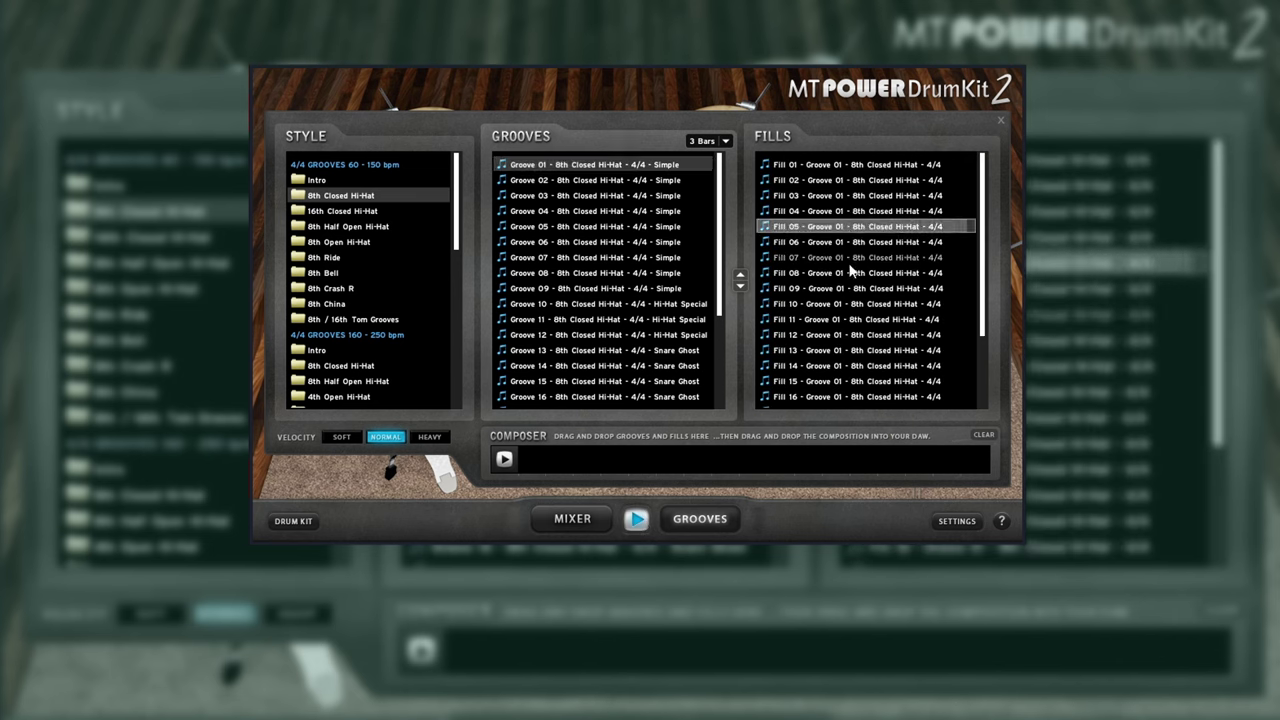
left_click(655, 335)
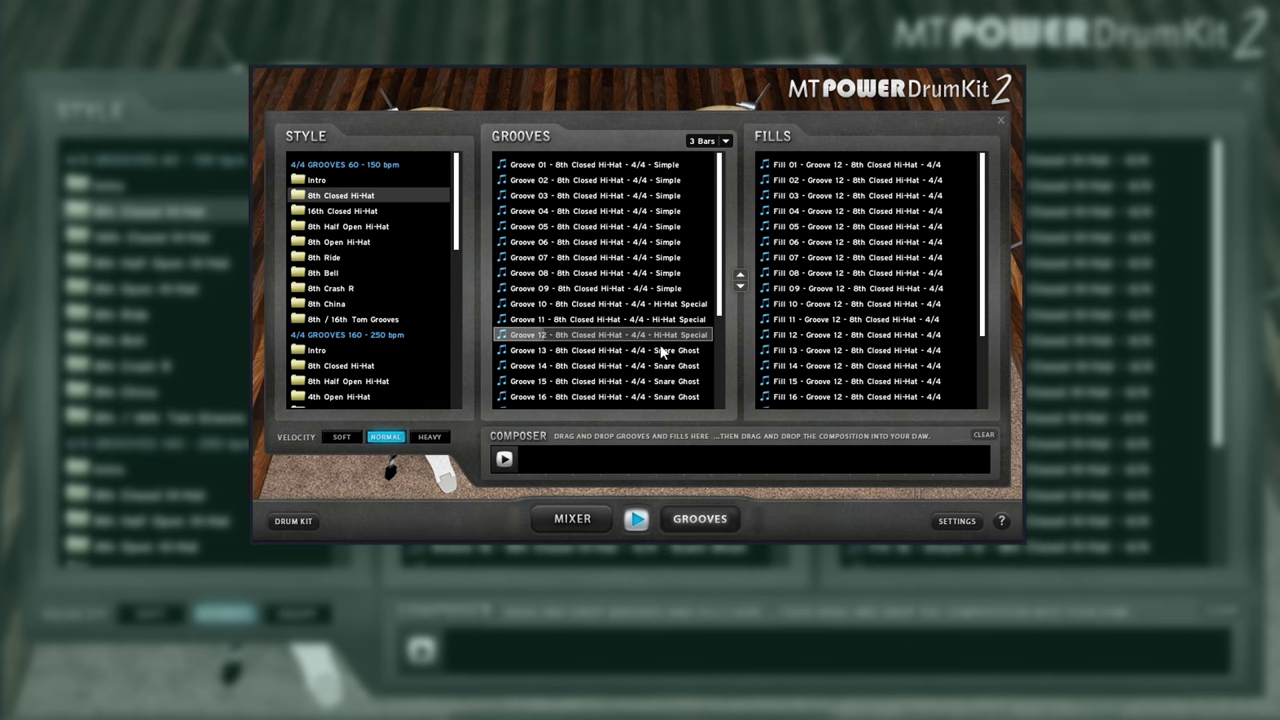
left_click(340, 288)
left_click(538, 273)
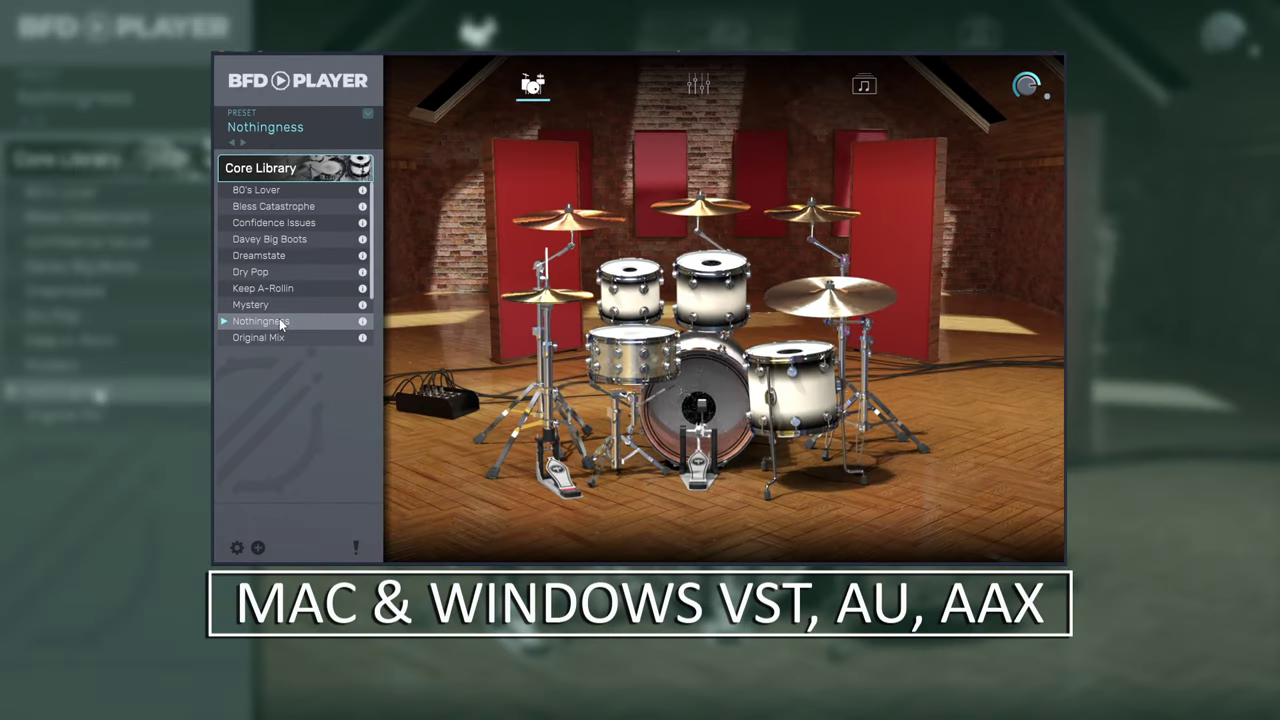
Audition Mystery, Keep A-Rollin and Dry Pop, load 80's Lover, and open the mixer
left_click(250, 305)
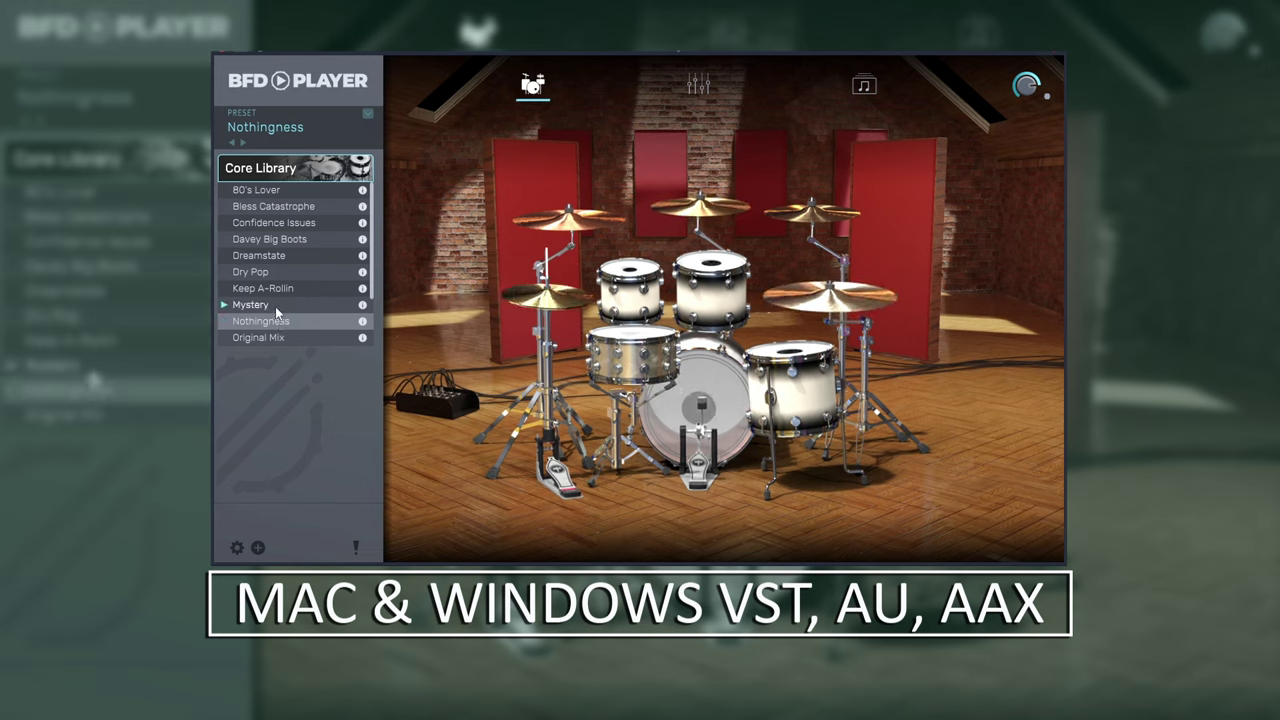
left_click(279, 292)
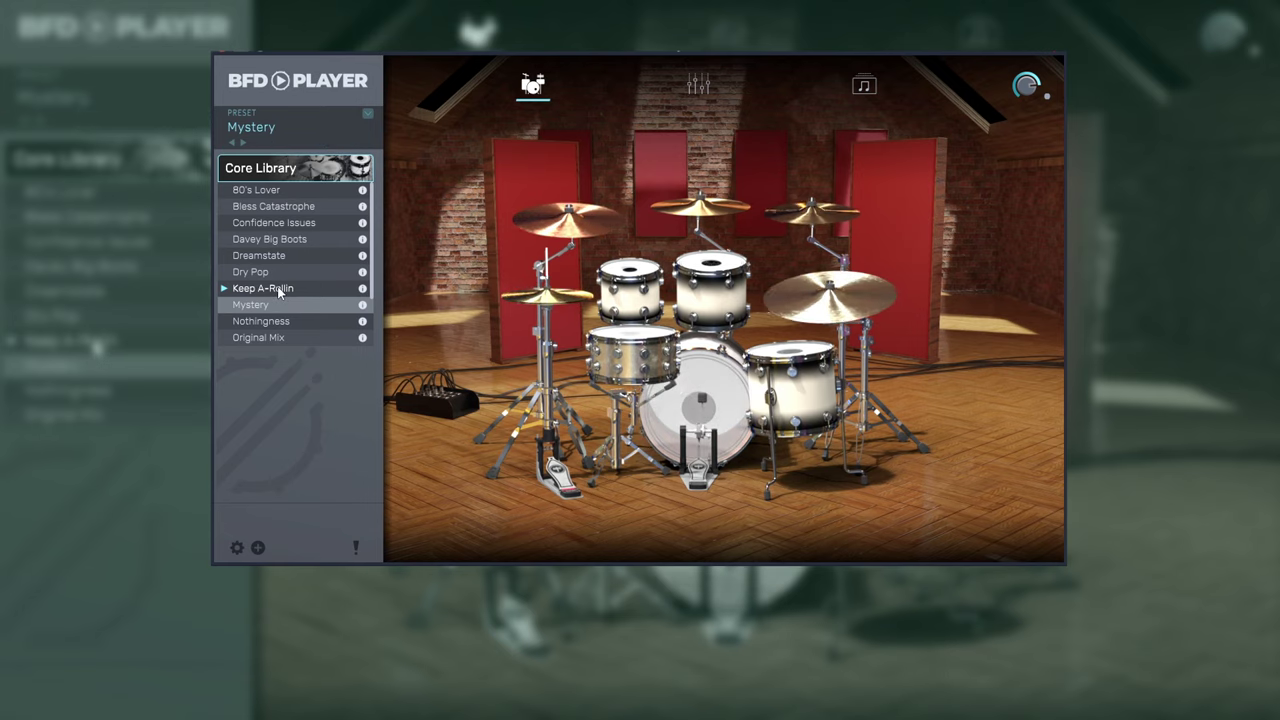
left_click(275, 277)
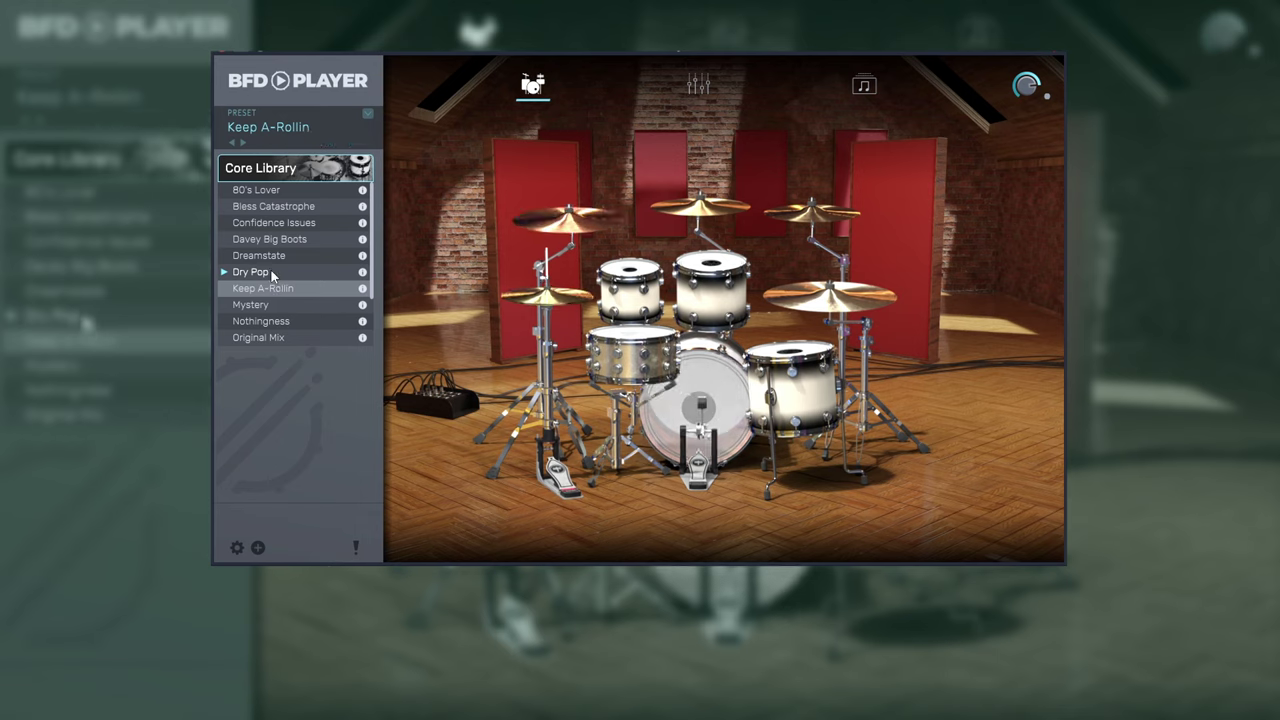
double_click(271, 272)
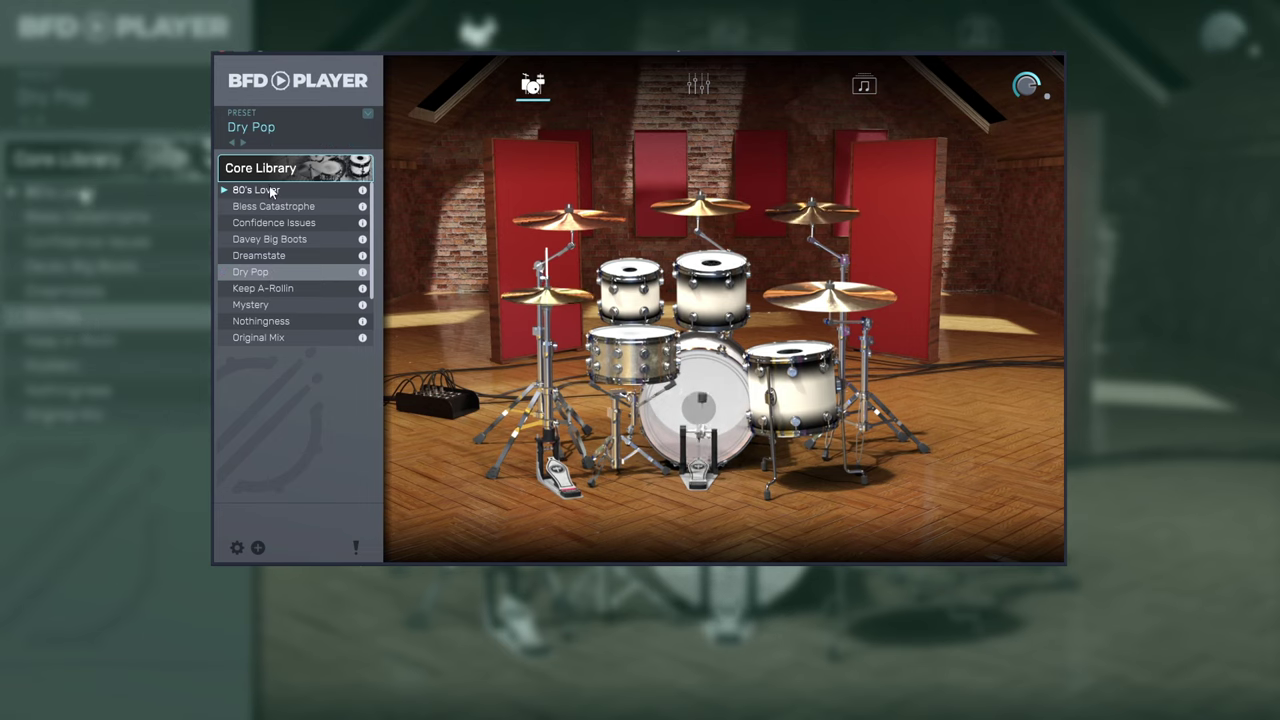
double_click(265, 191)
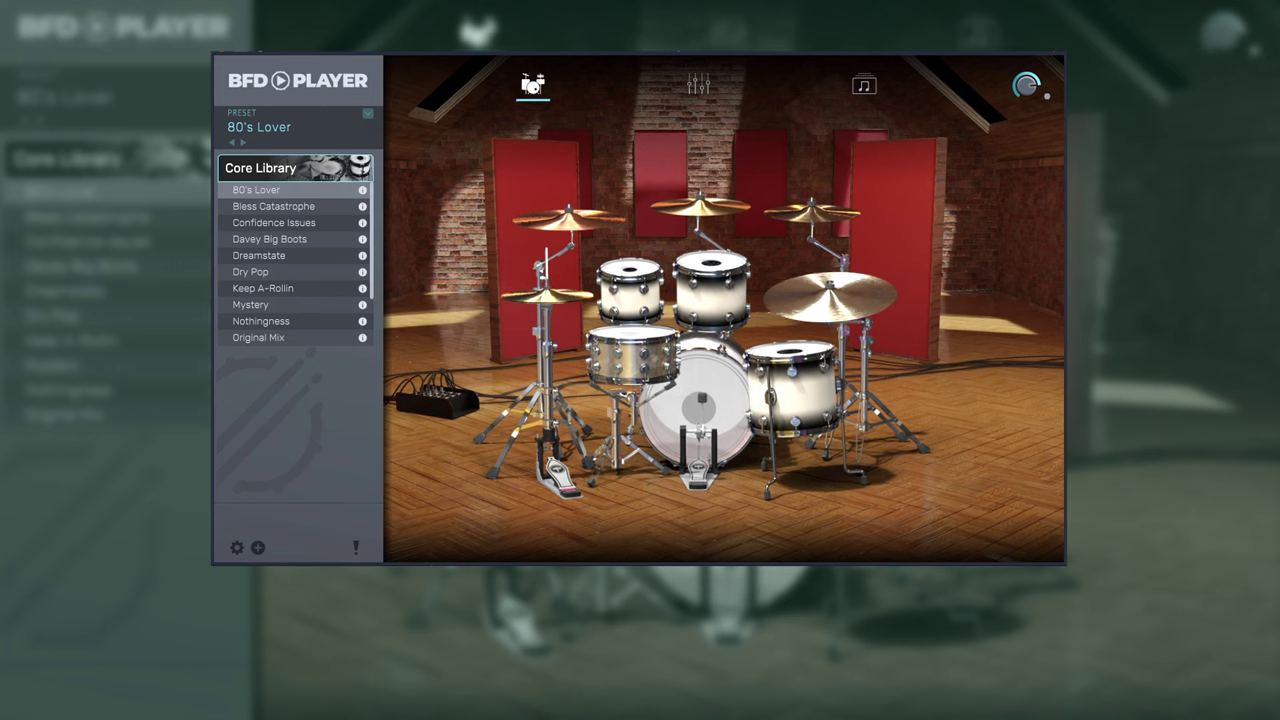
left_click(705, 82)
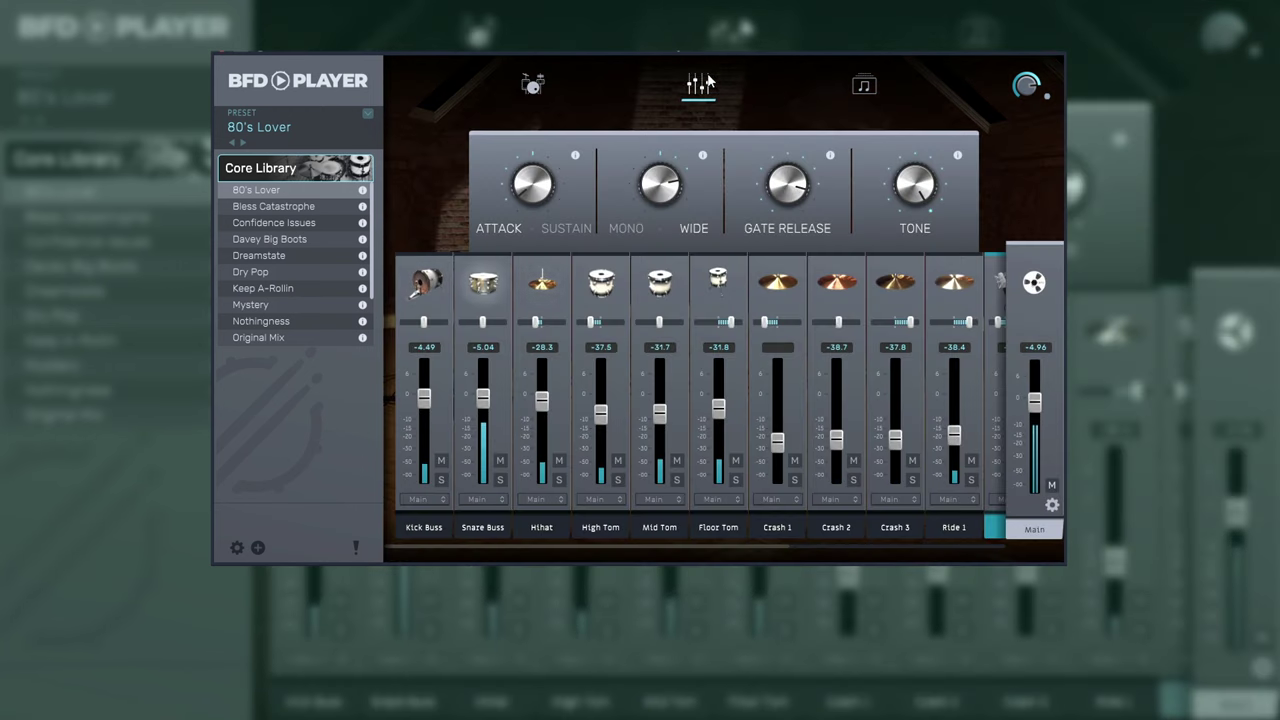
Show BFD Player's grooves browser, then MODO DRUM's snare and stick Play Style page
mouse_move(516, 186)
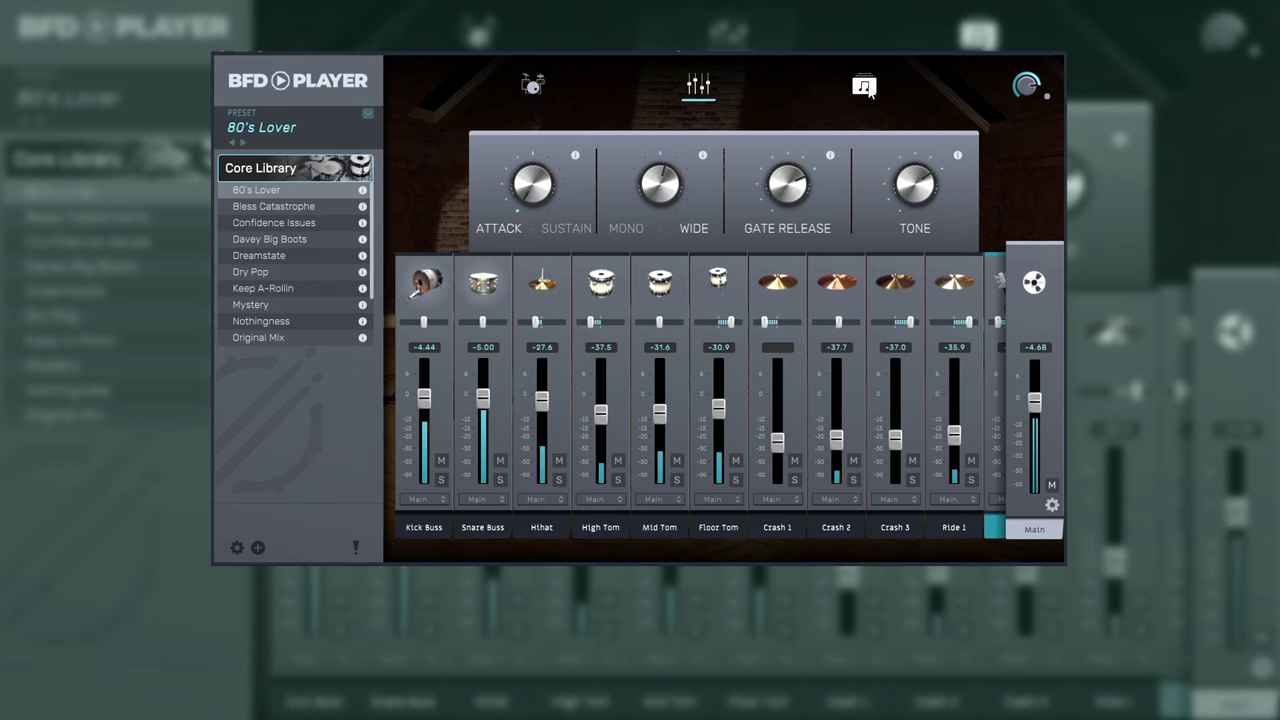
left_click(866, 89)
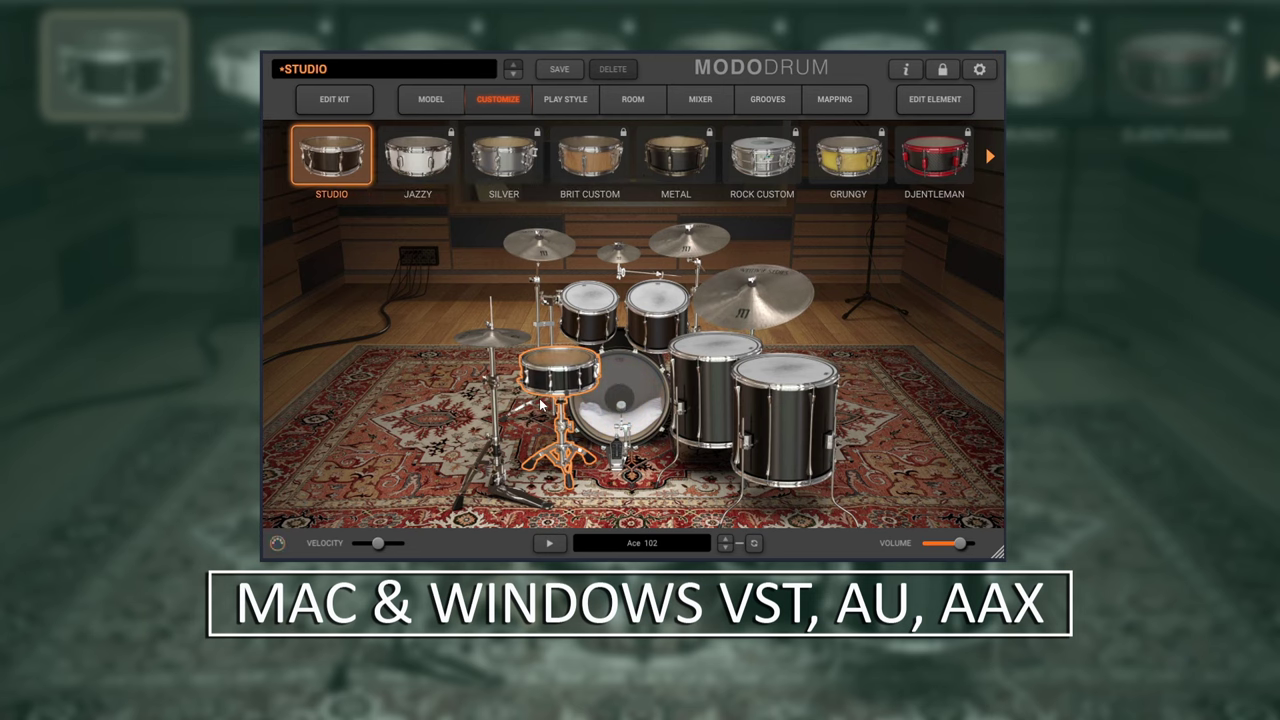
left_click(557, 105)
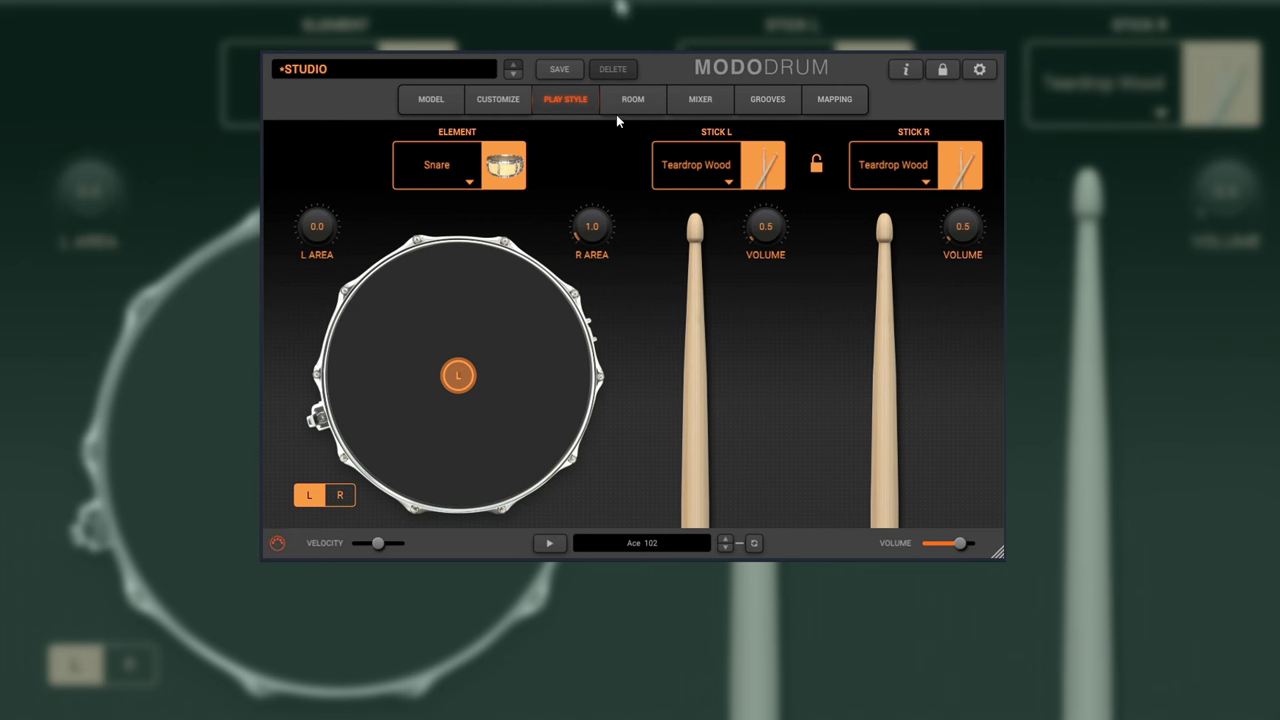
Try the kit in the Booth, Garage, Bunker, Large Studio and Cathedral rooms
left_click(640, 99)
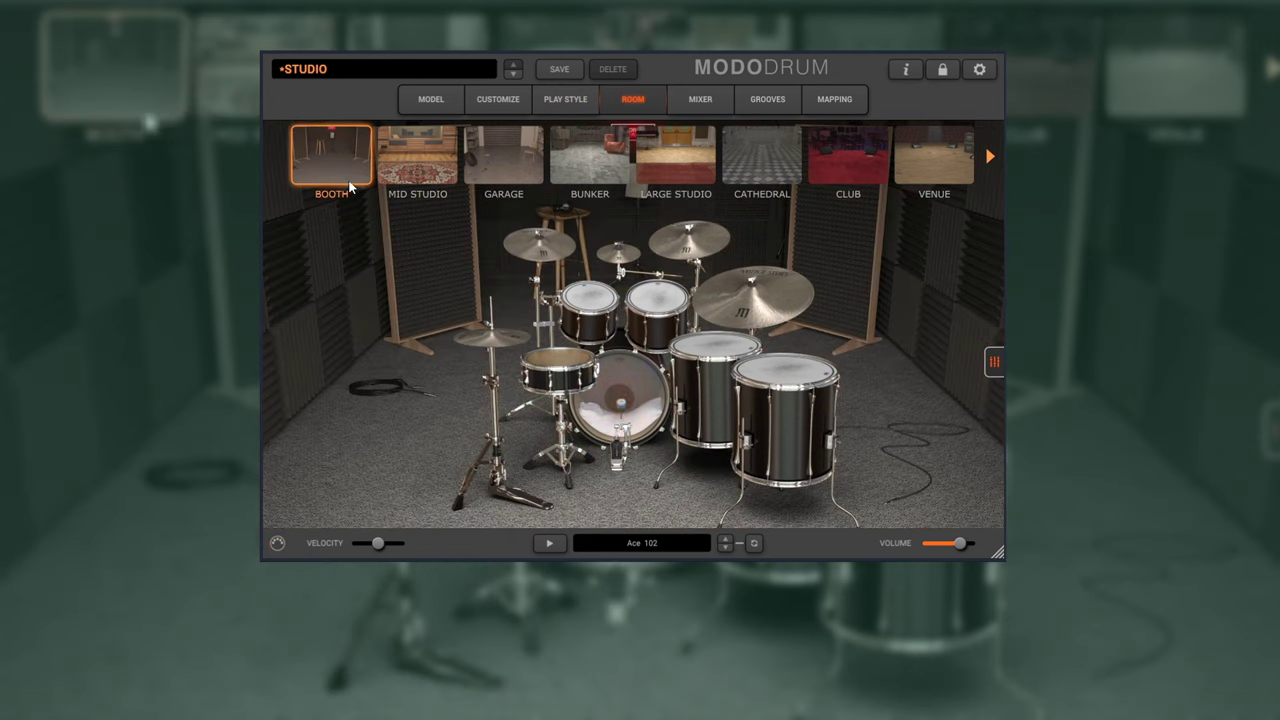
left_click(340, 165)
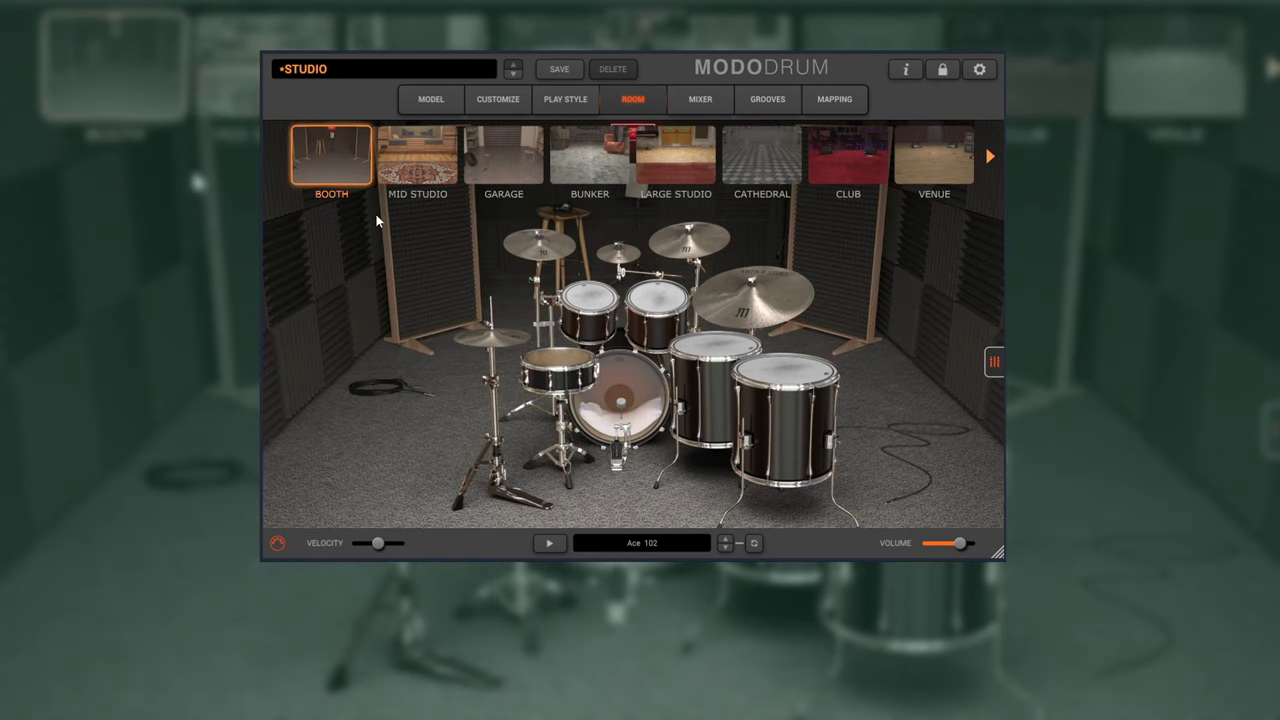
left_click(511, 175)
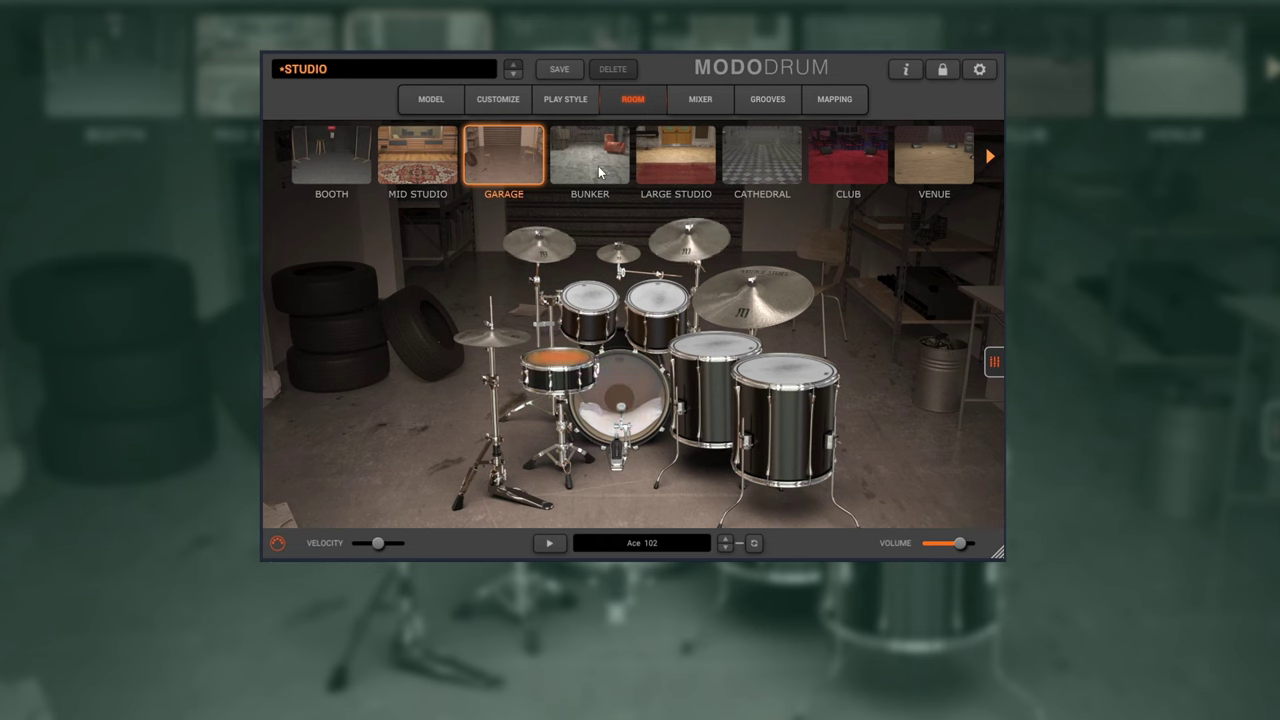
left_click(598, 166)
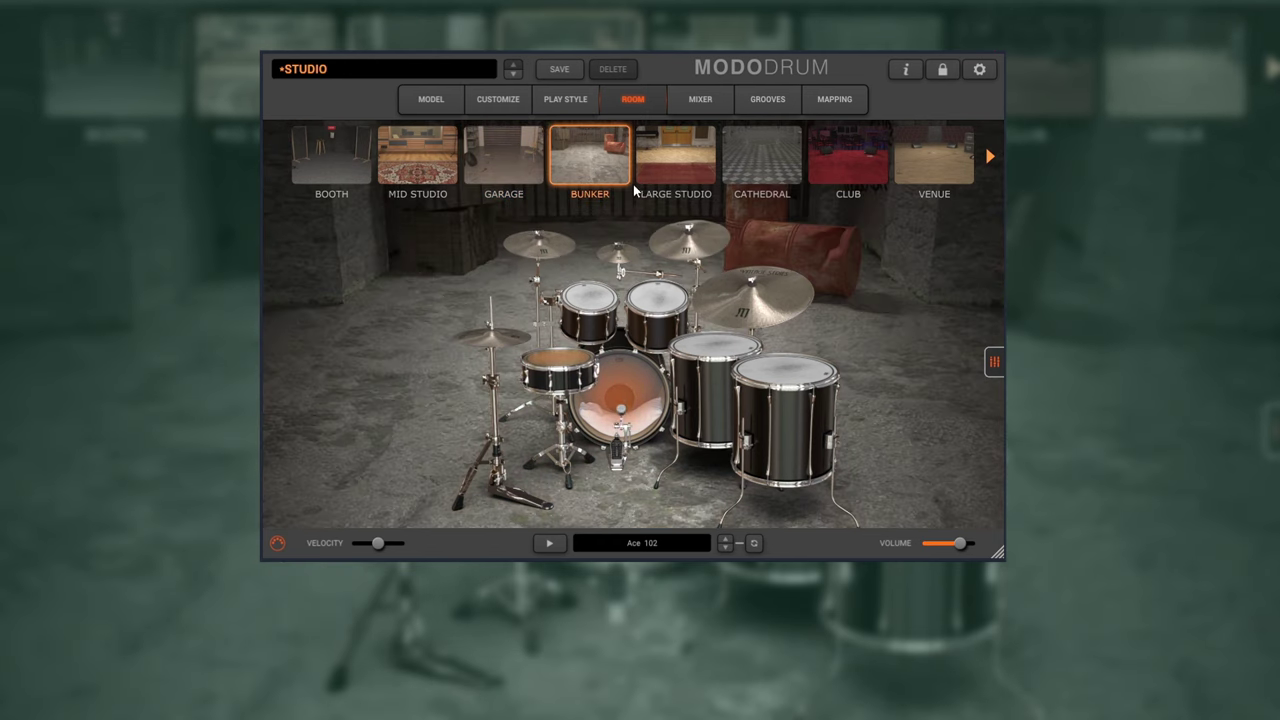
left_click(688, 167)
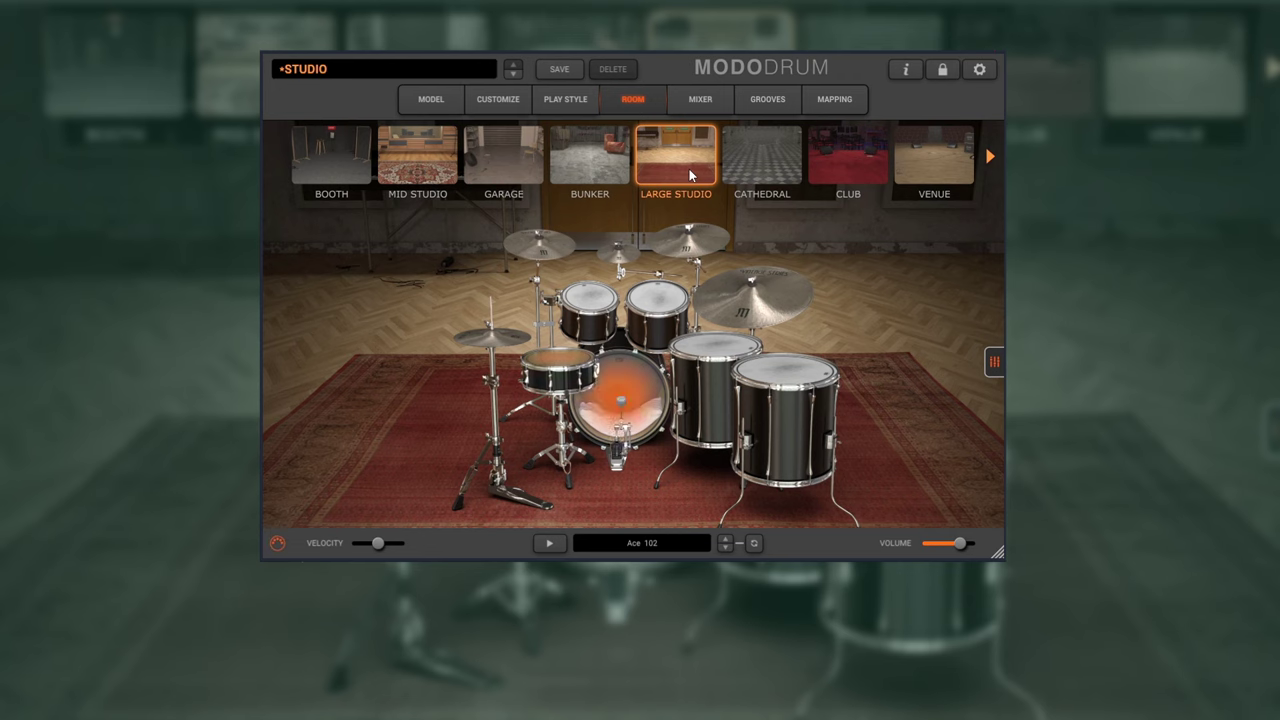
left_click(745, 170)
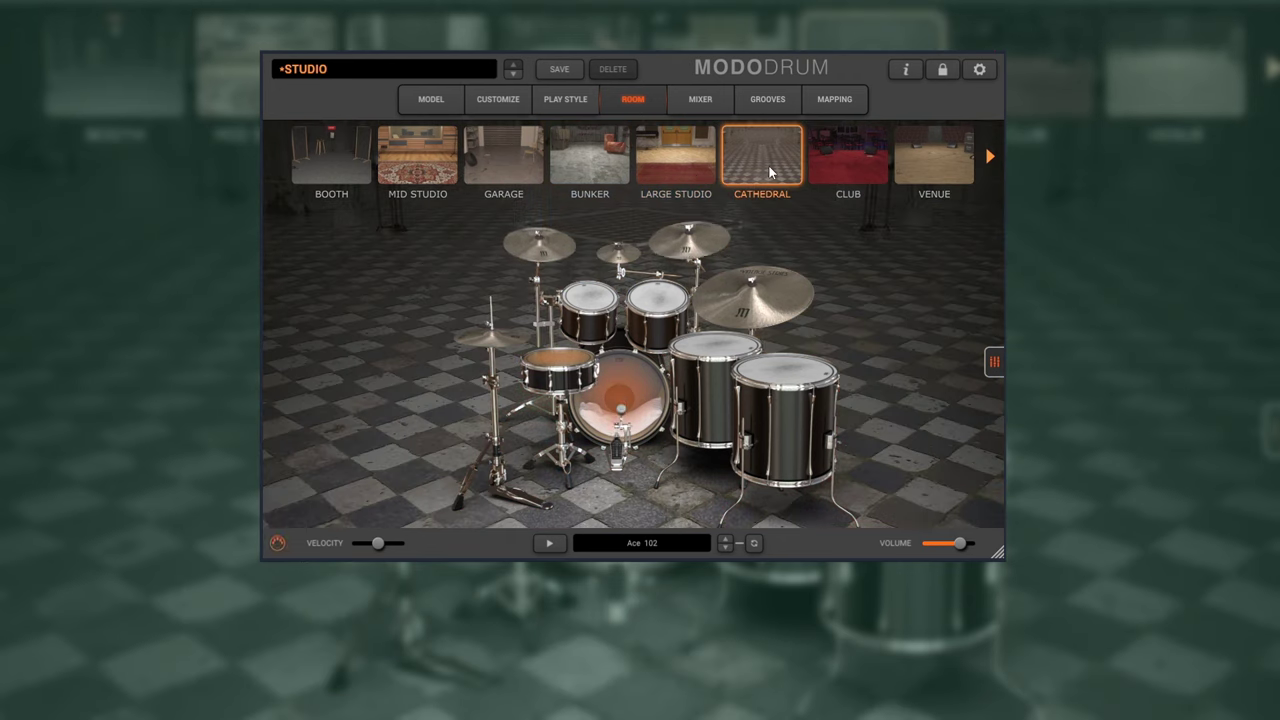
Try Club and Venue, settle on Mid Studio, and show the channel mixer
left_click(867, 163)
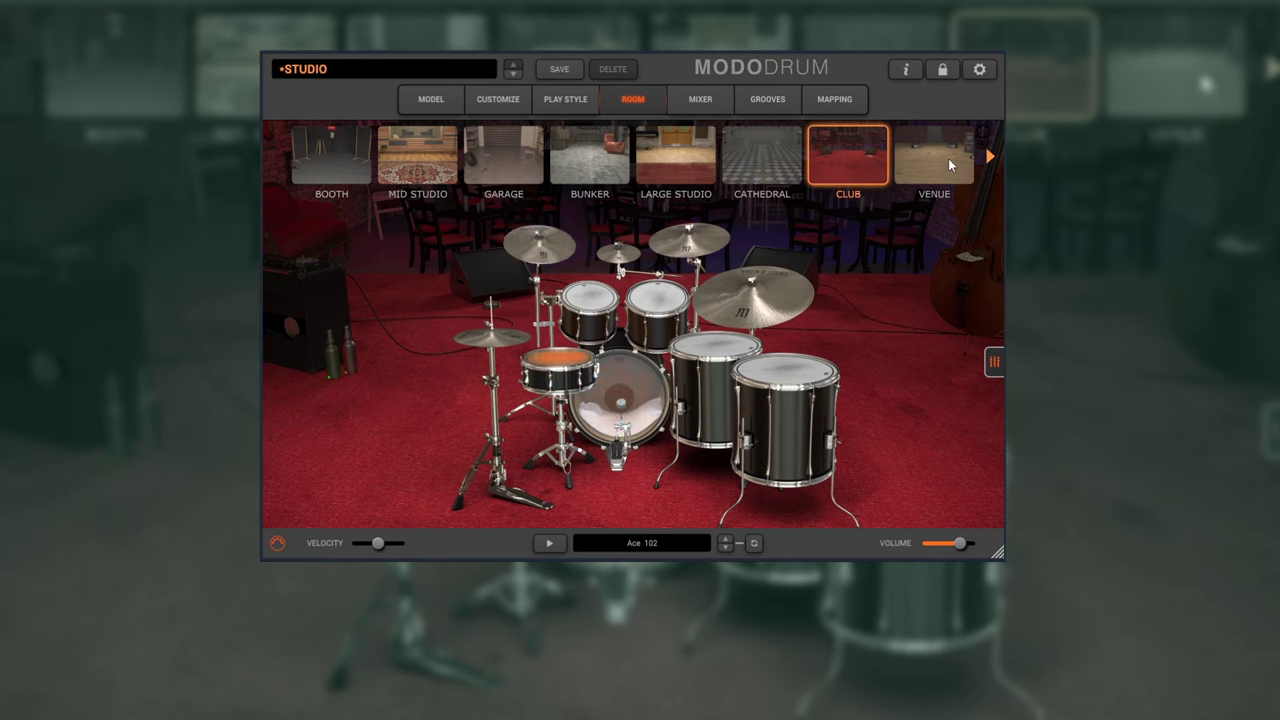
left_click(948, 160)
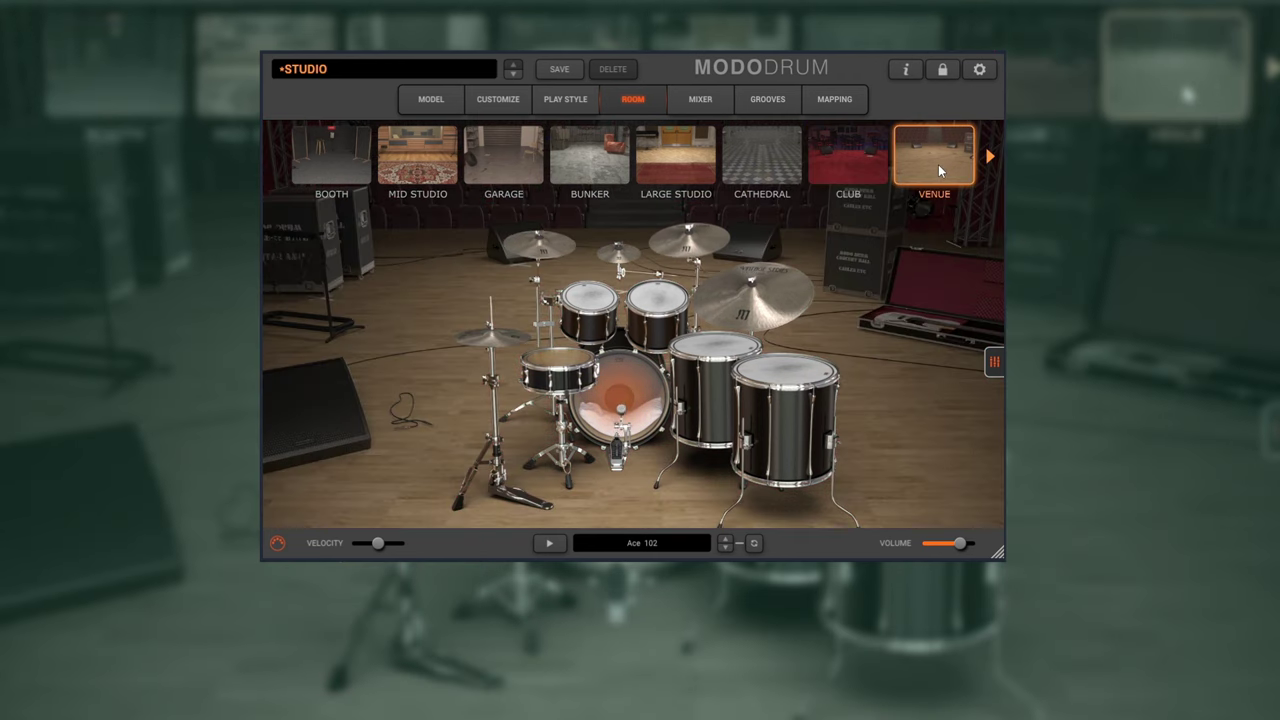
left_click(877, 160)
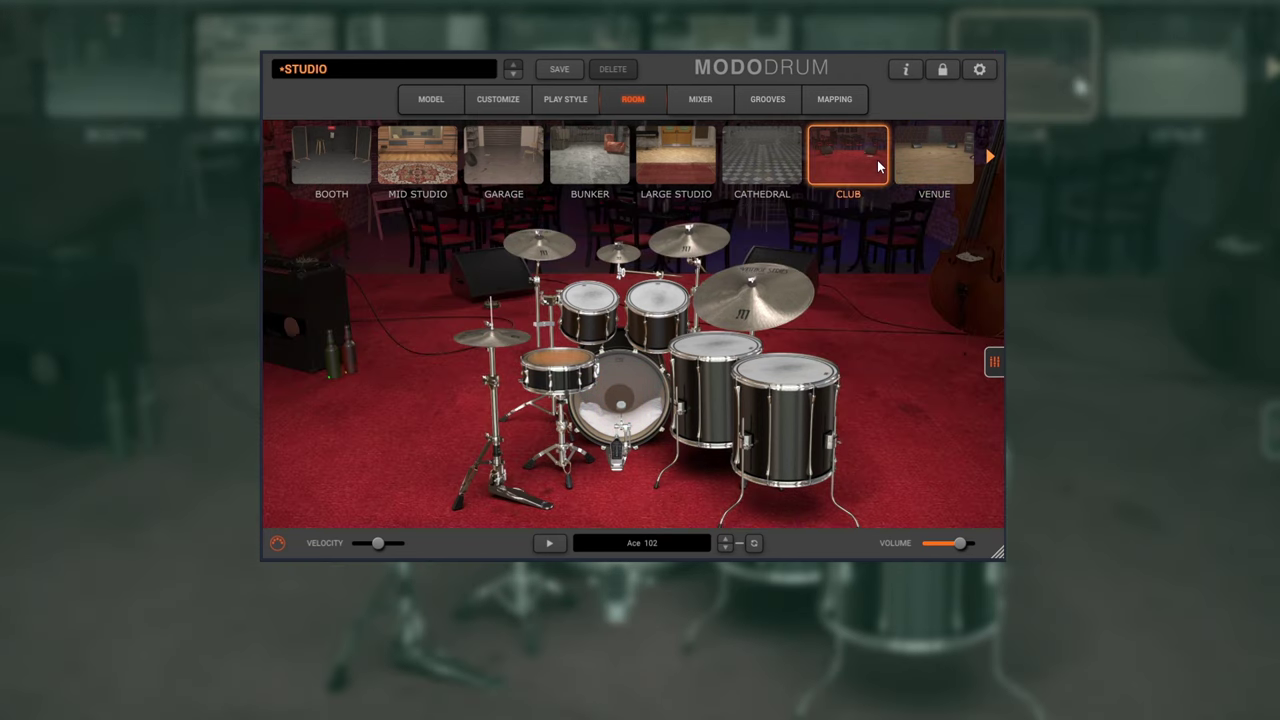
left_click(428, 181)
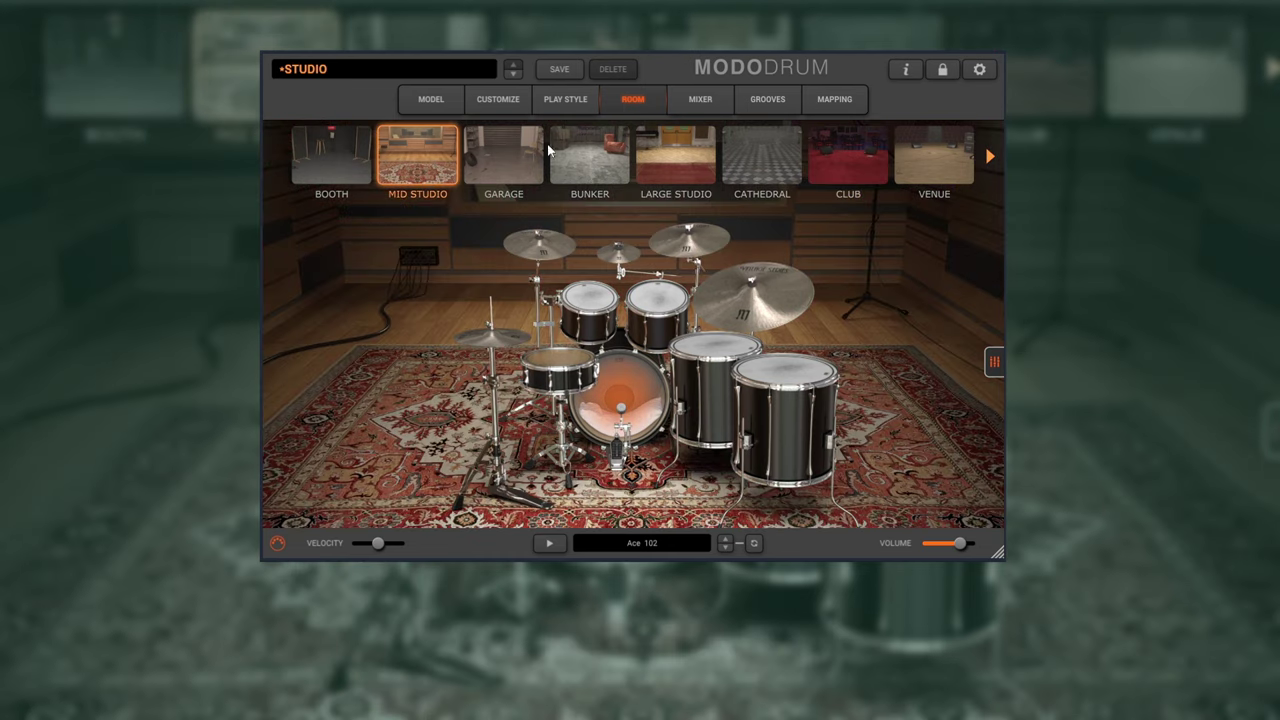
left_click(689, 102)
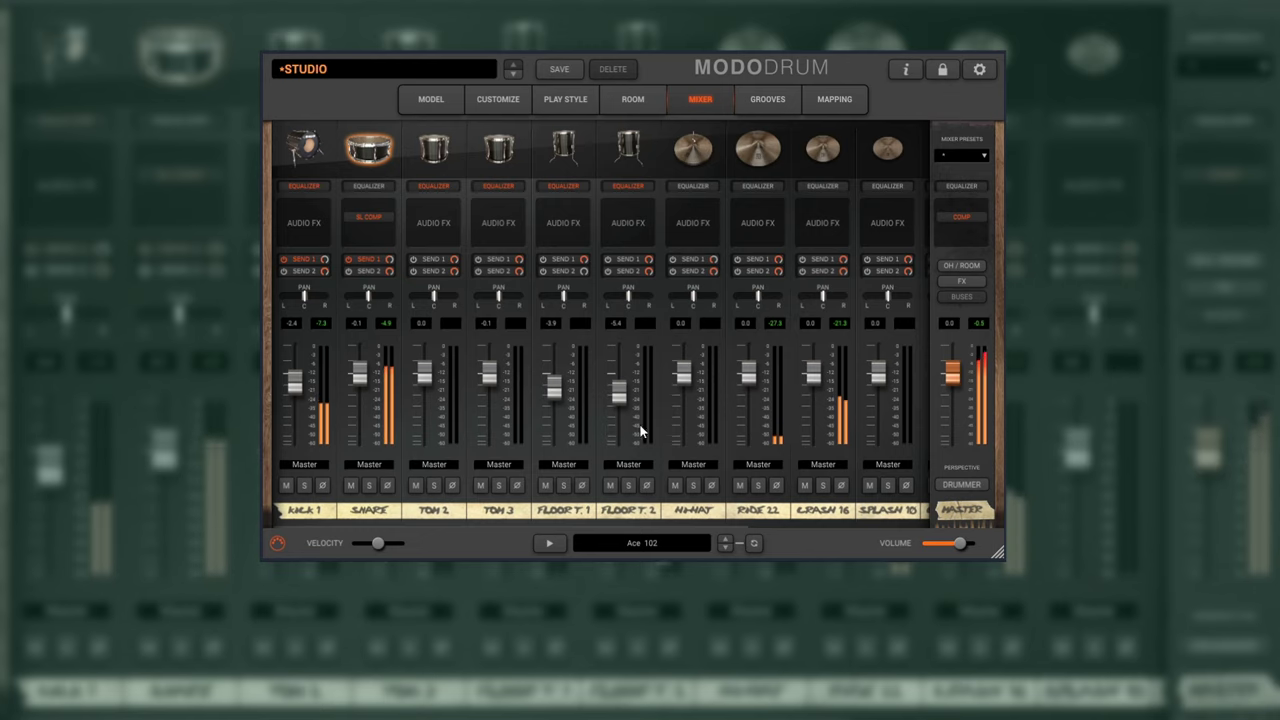
Filter grooves to Rock closed hi-hat patterns and load Away Verse-1 96
left_click(765, 101)
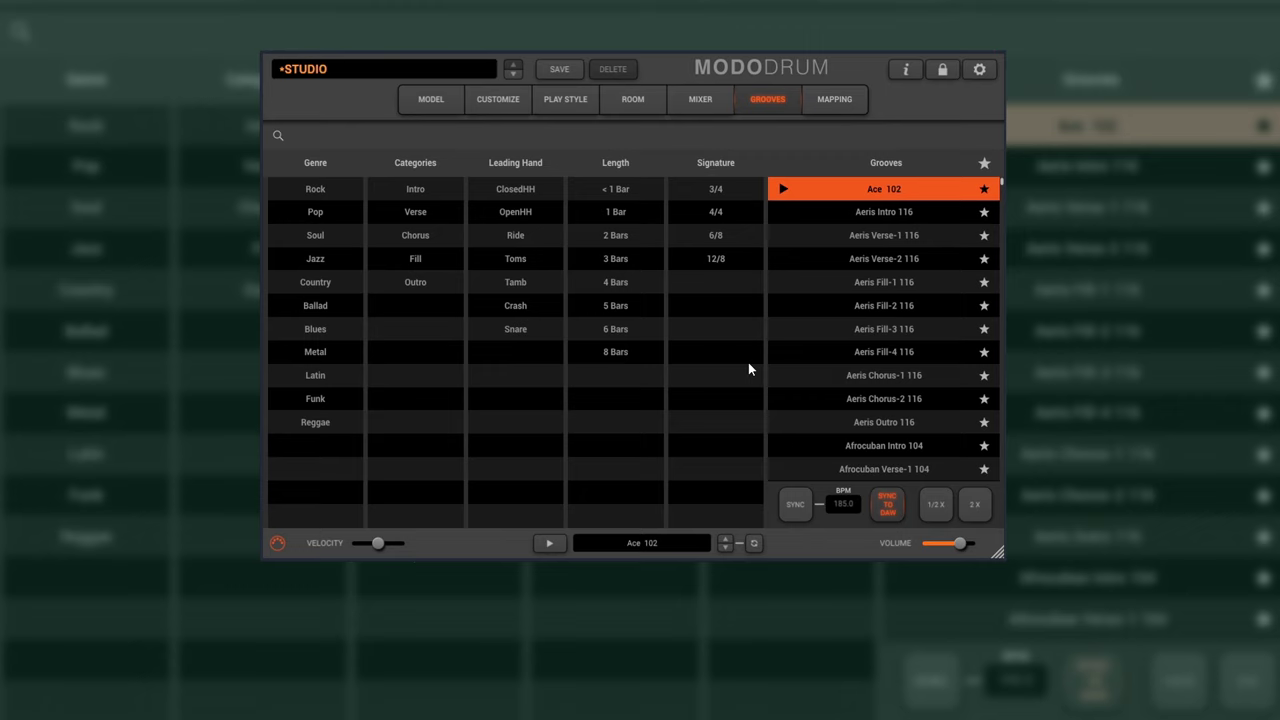
left_click(801, 216)
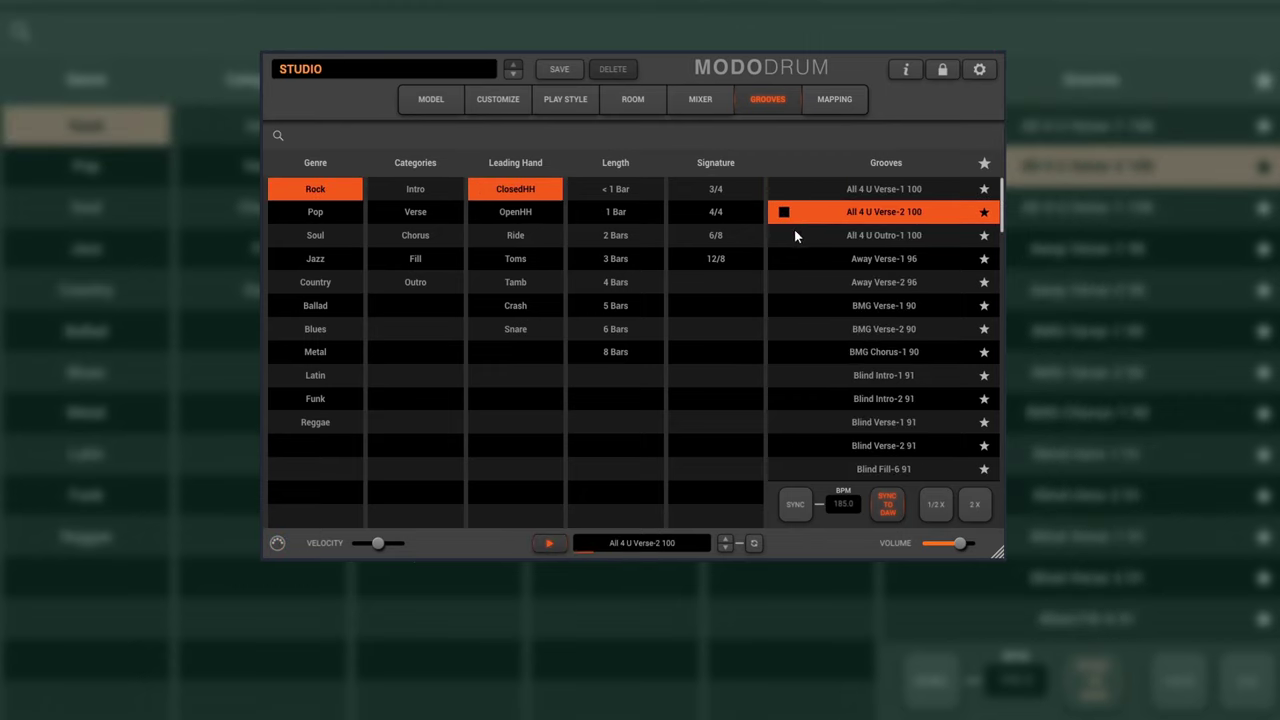
left_click(793, 260)
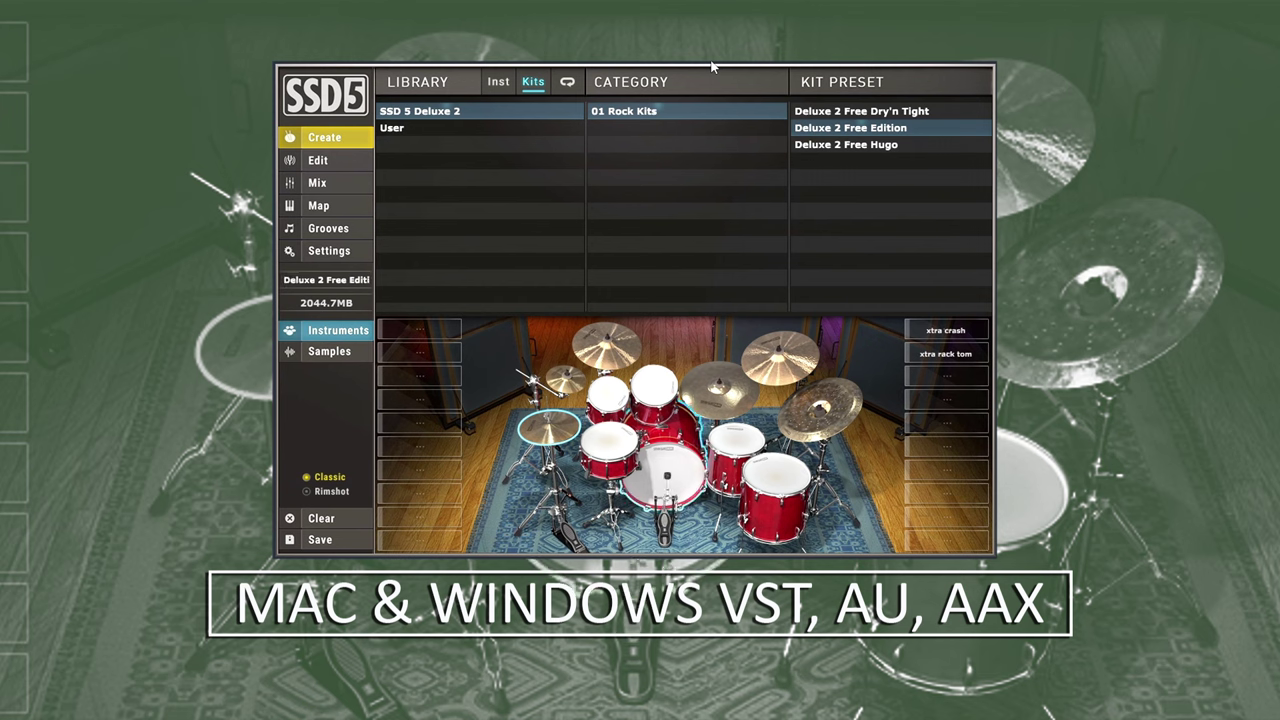
Audition the Dry'n Tight and Hugo kits, then return to Deluxe 2 Free Edition
left_click(865, 115)
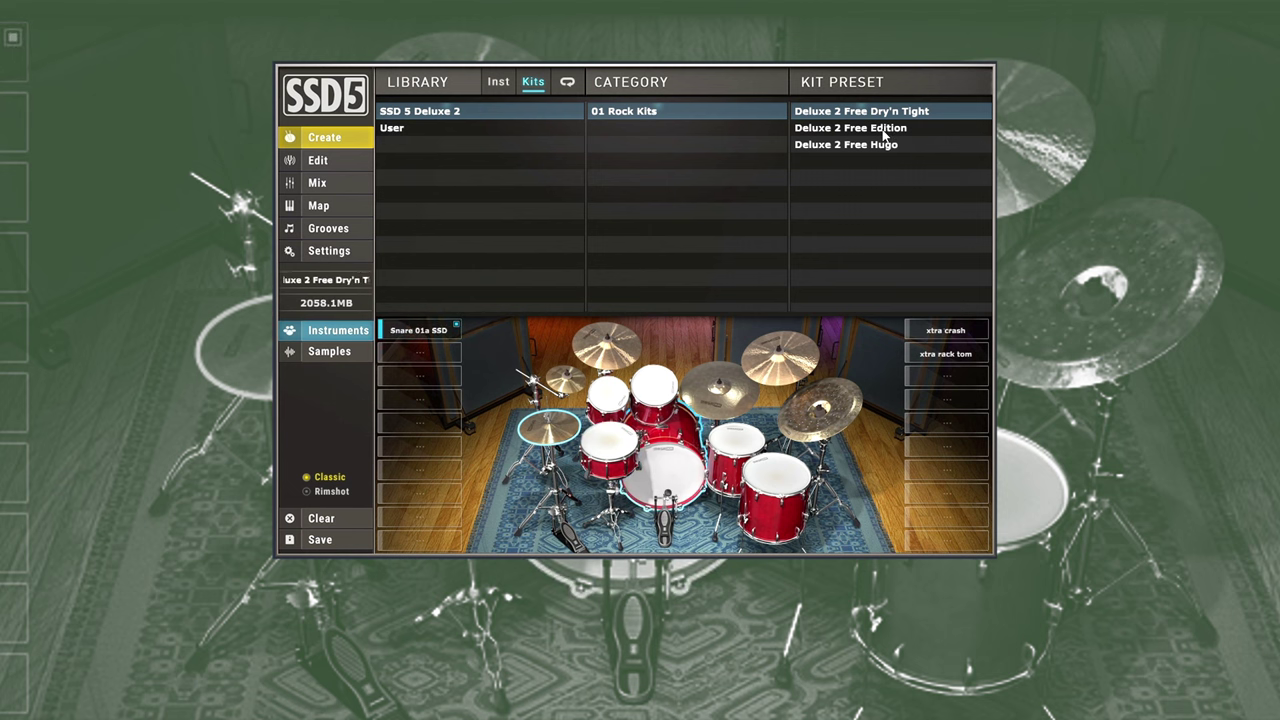
left_click(838, 148)
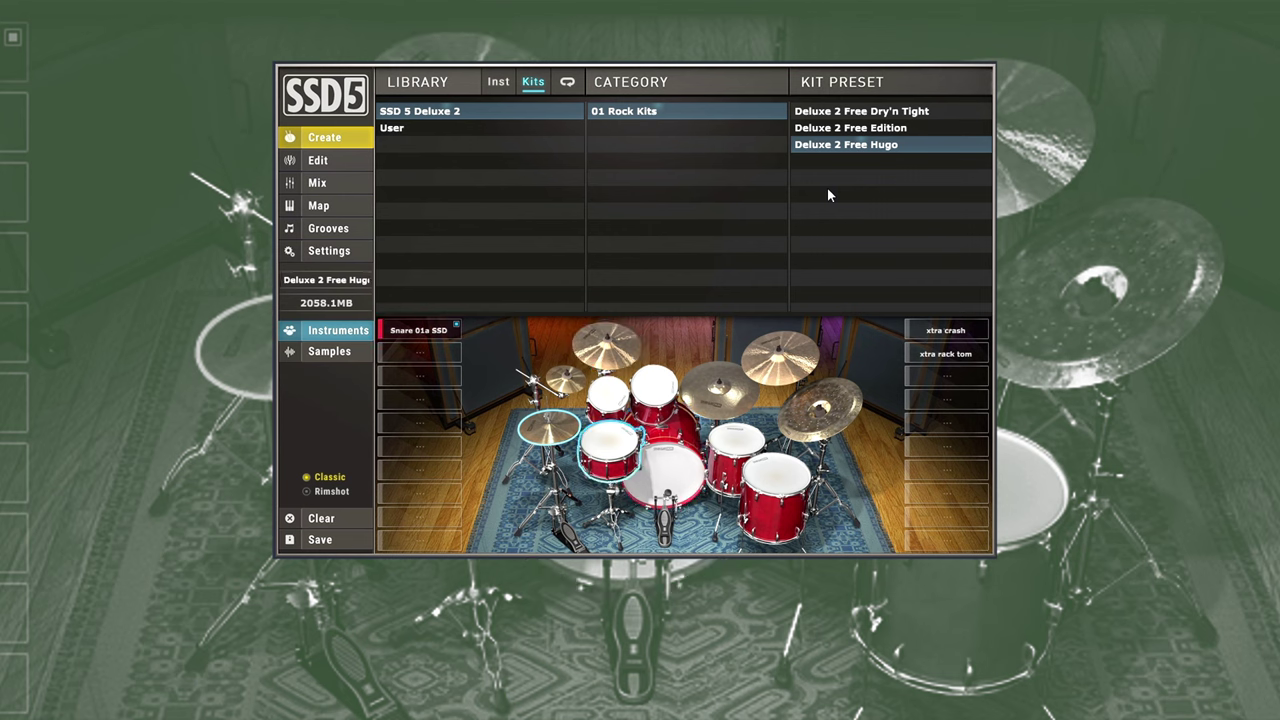
left_click(840, 131)
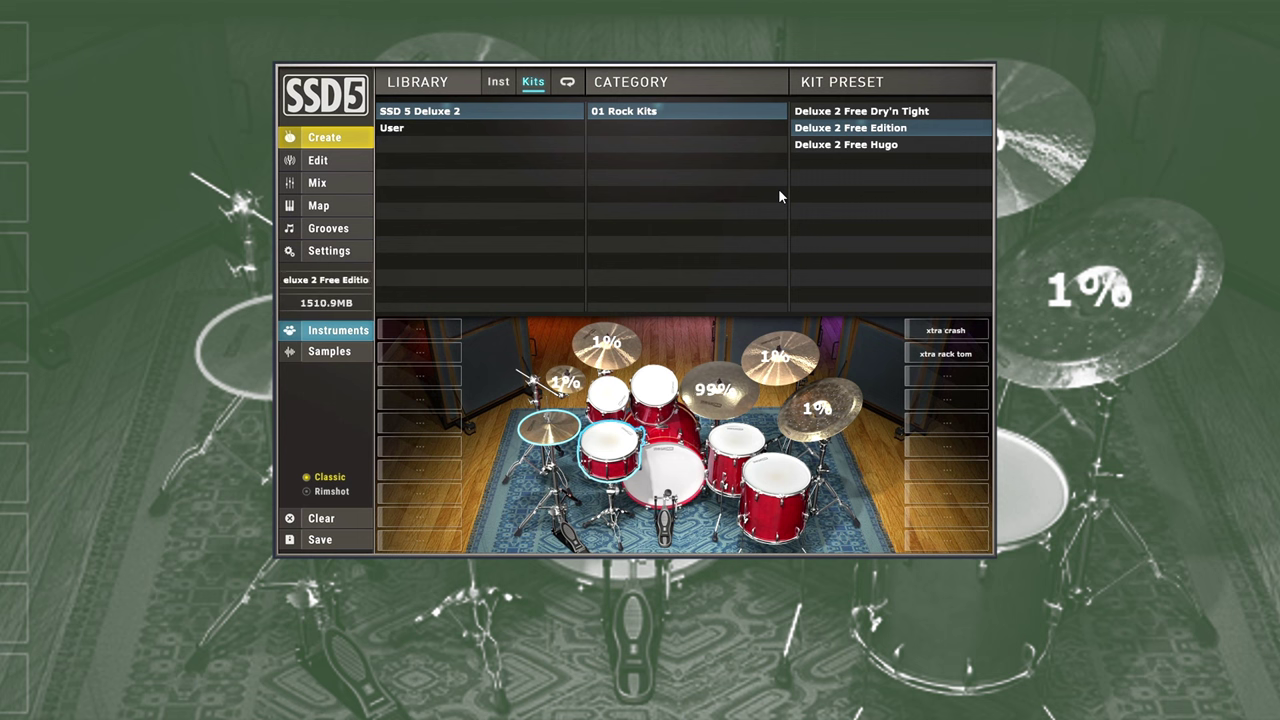
Try rimshot snare hits, revert to classic, and open the kick's edit page
left_click(309, 492)
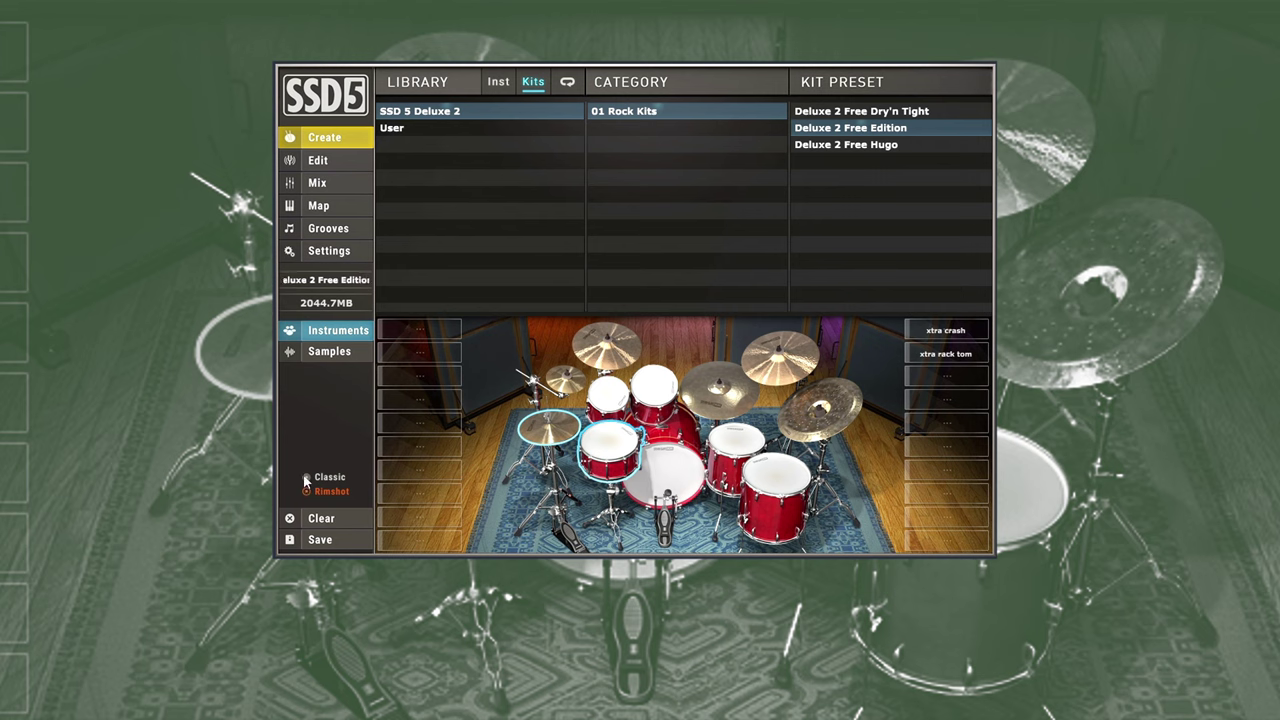
left_click(306, 478)
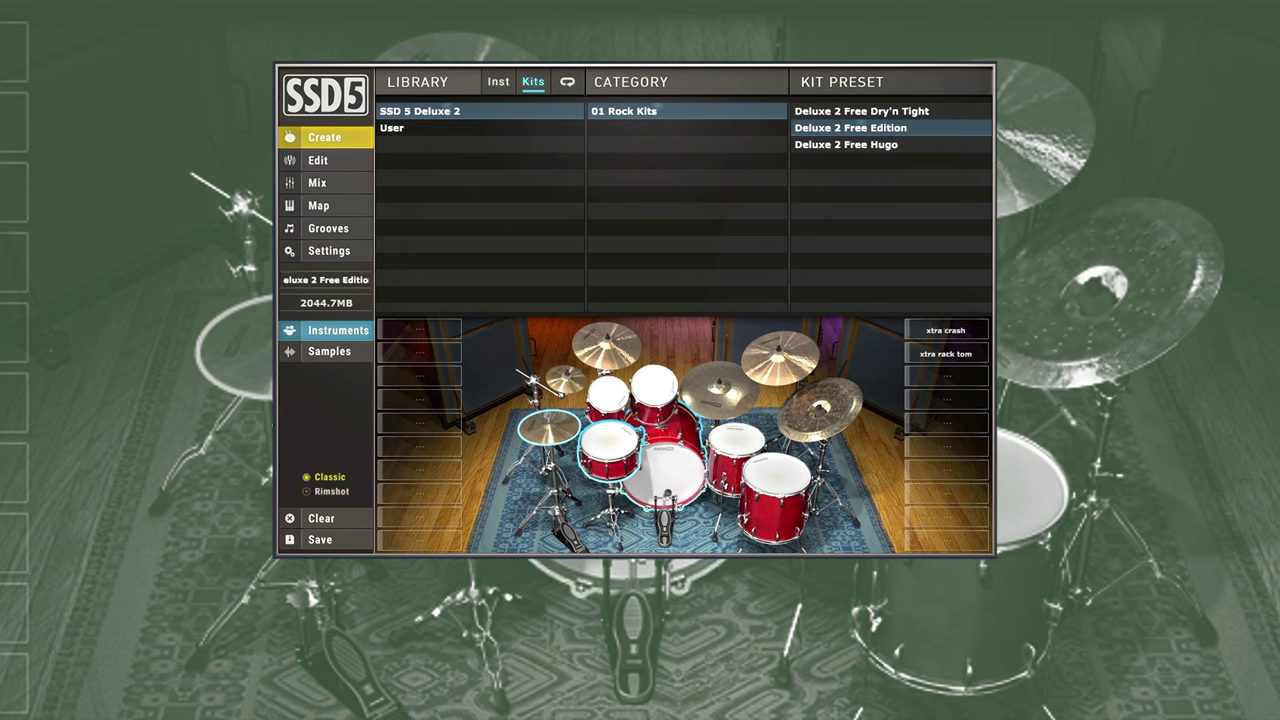
left_click(317, 162)
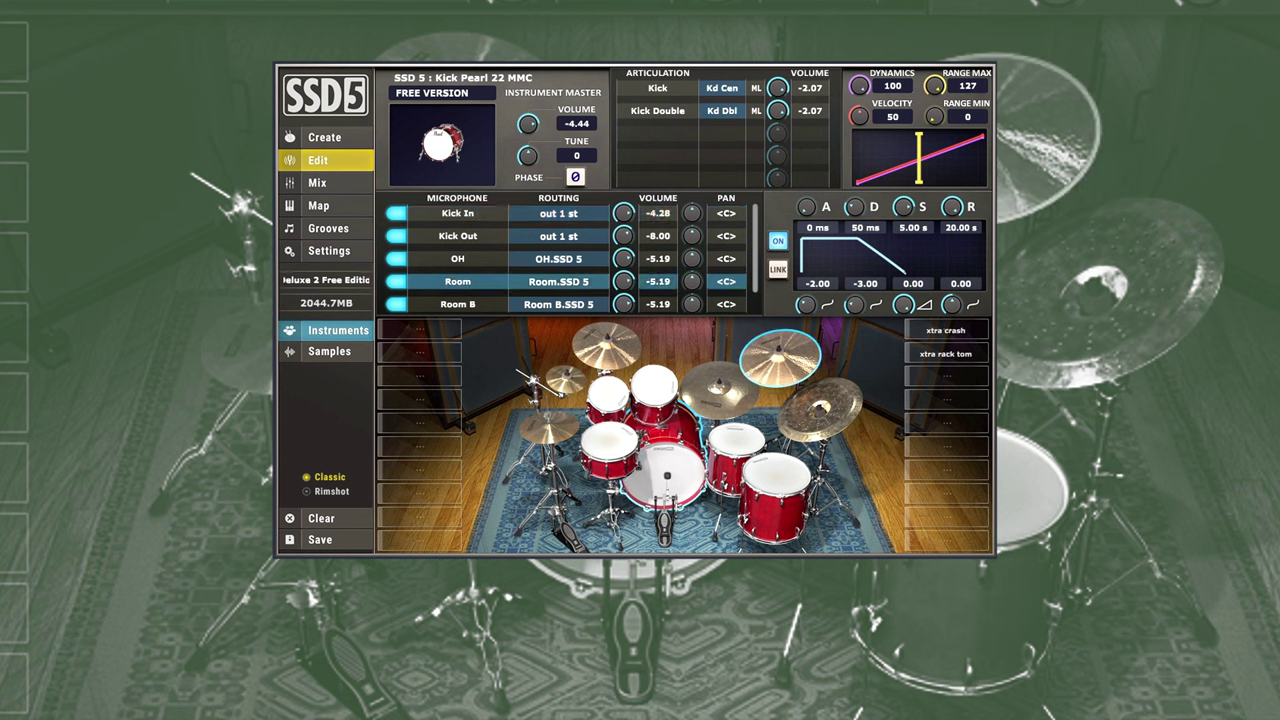
Show SSD5's mixer channel strips for the Deluxe 2 Free Edition kit
left_click(314, 184)
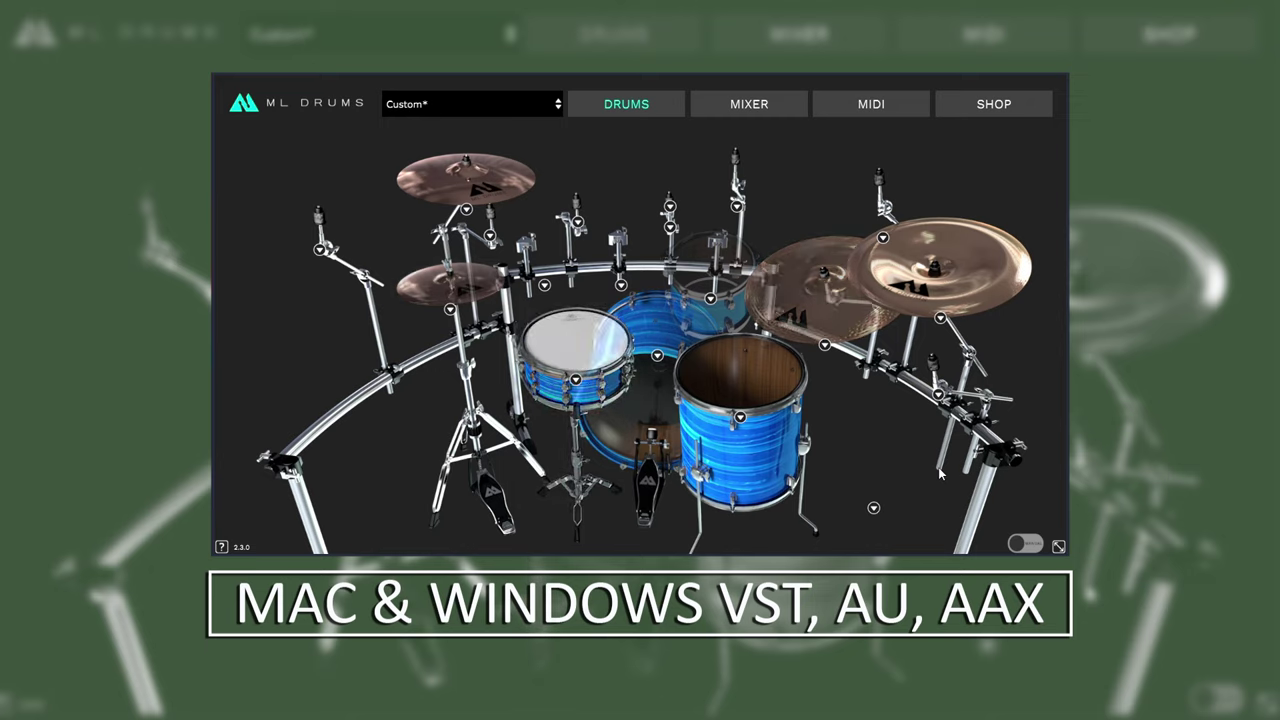
Show ML Drums' mixer with Kick through Master channel strips
left_click(737, 107)
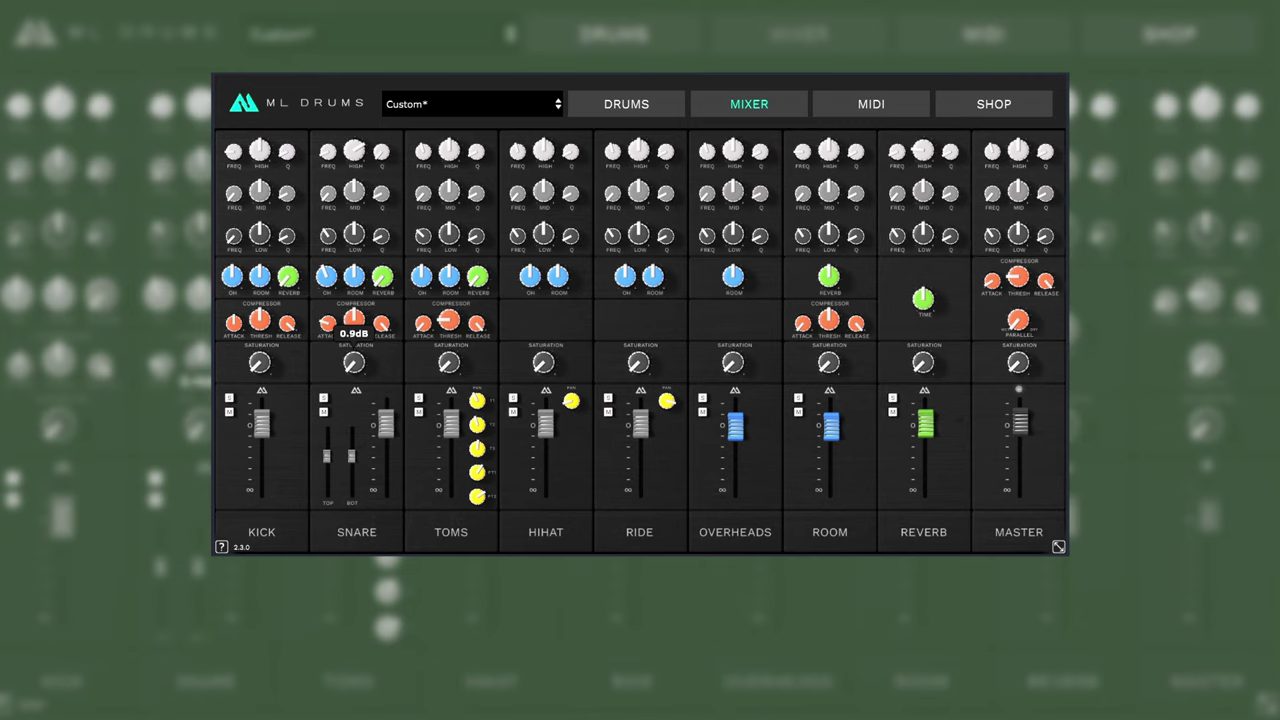
Reduce snare saturation to 14.5dB and raise the Snare BOT mic fader
left_click_drag(354, 362, 354, 375)
mouse_move(446, 365)
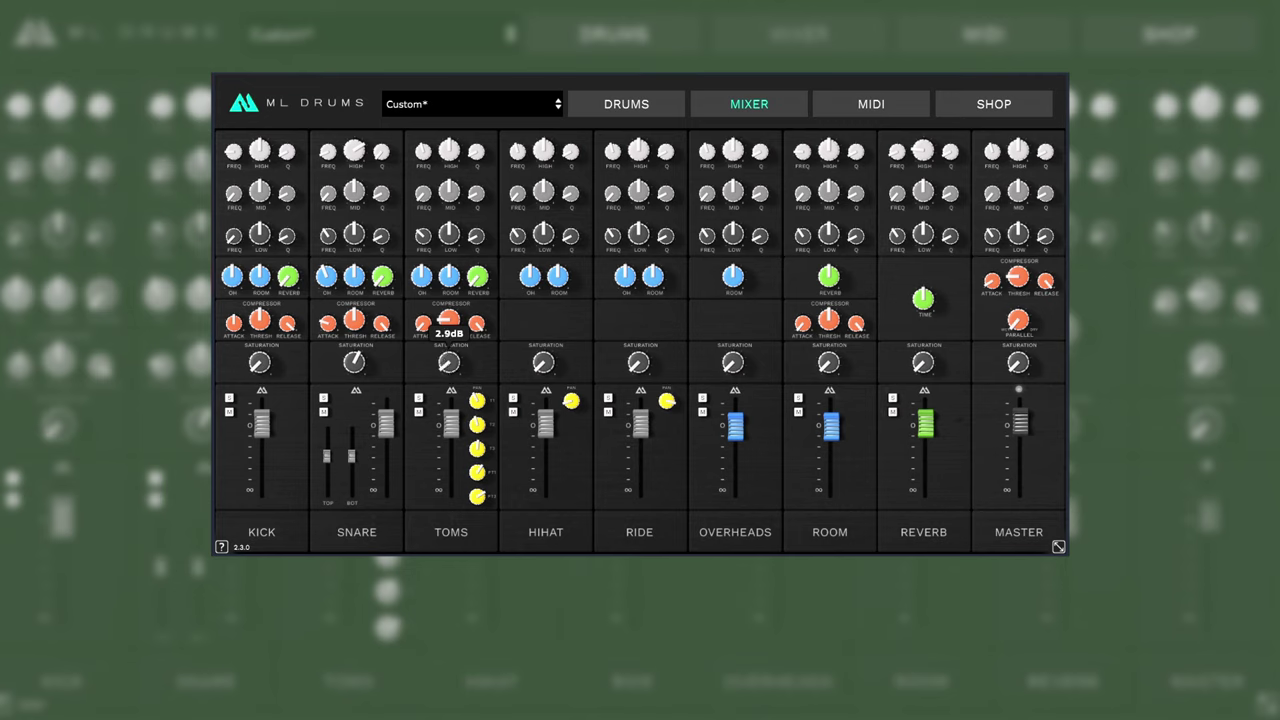
mouse_move(352, 455)
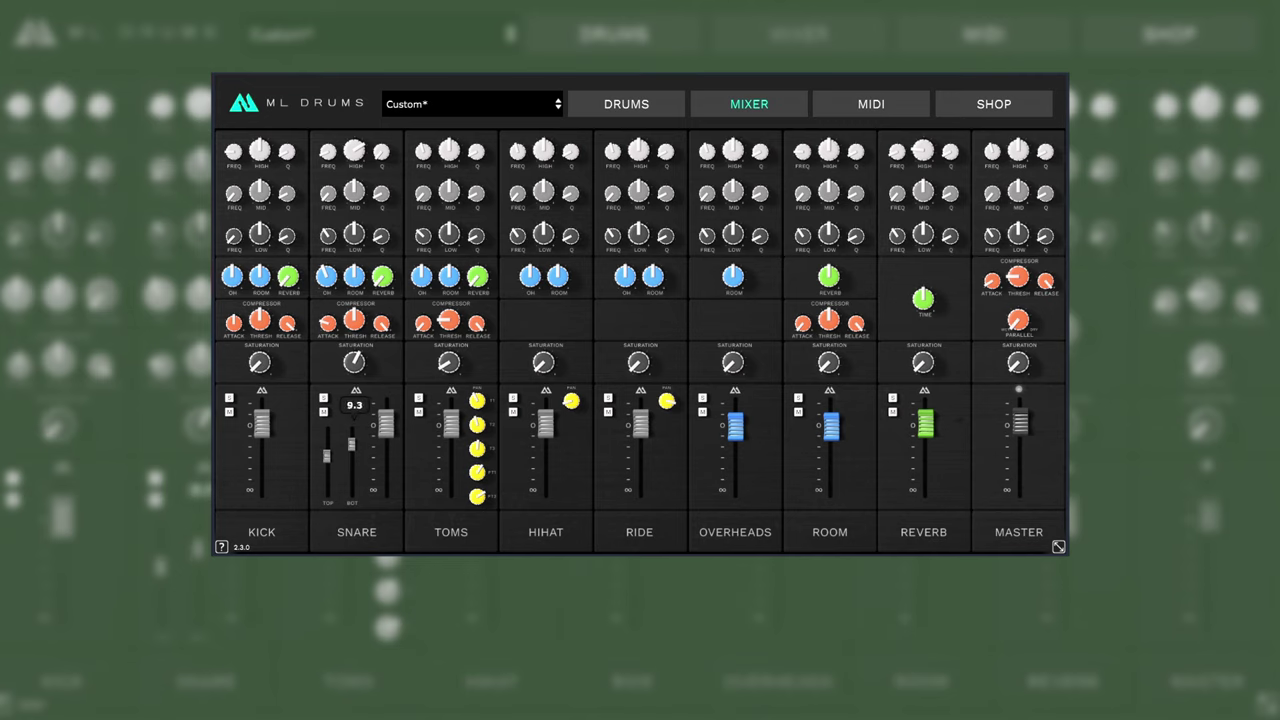
left_click_drag(352, 459, 352, 447)
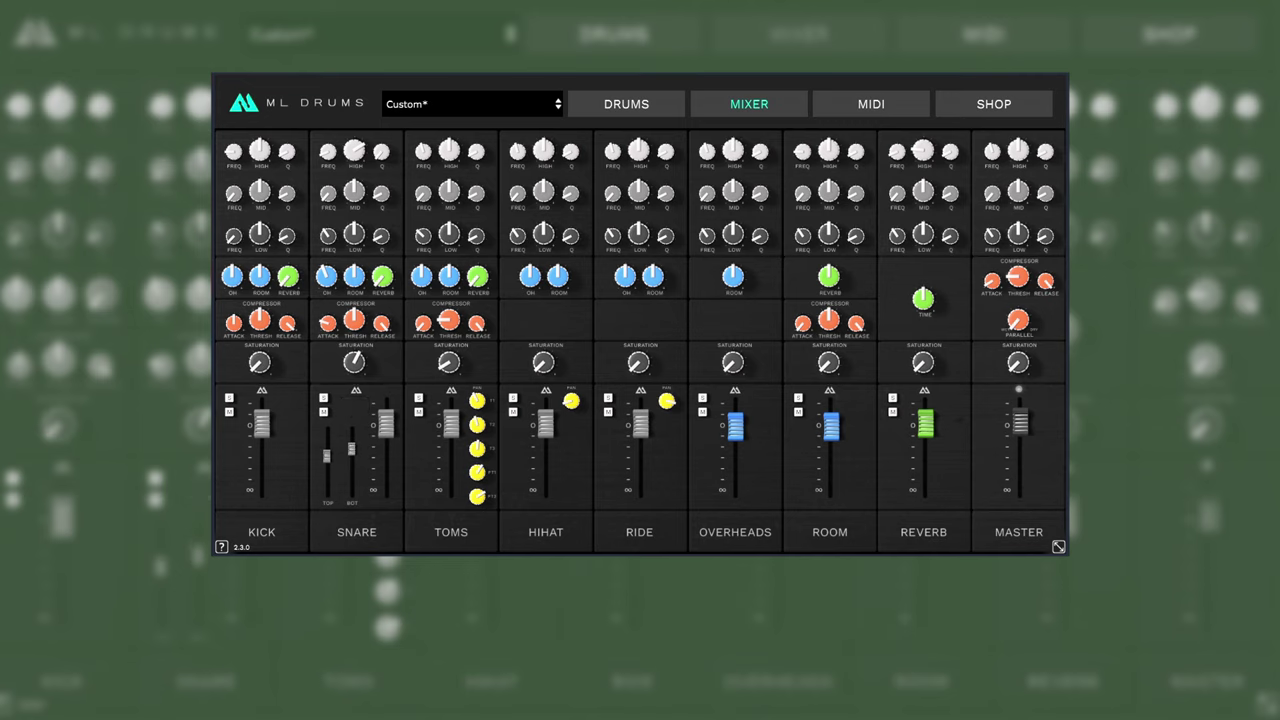
Increase the Overheads saturation to 4.7dB
mouse_move(540, 425)
mouse_move(745, 437)
mouse_move(739, 370)
left_click_drag(733, 362, 750, 332)
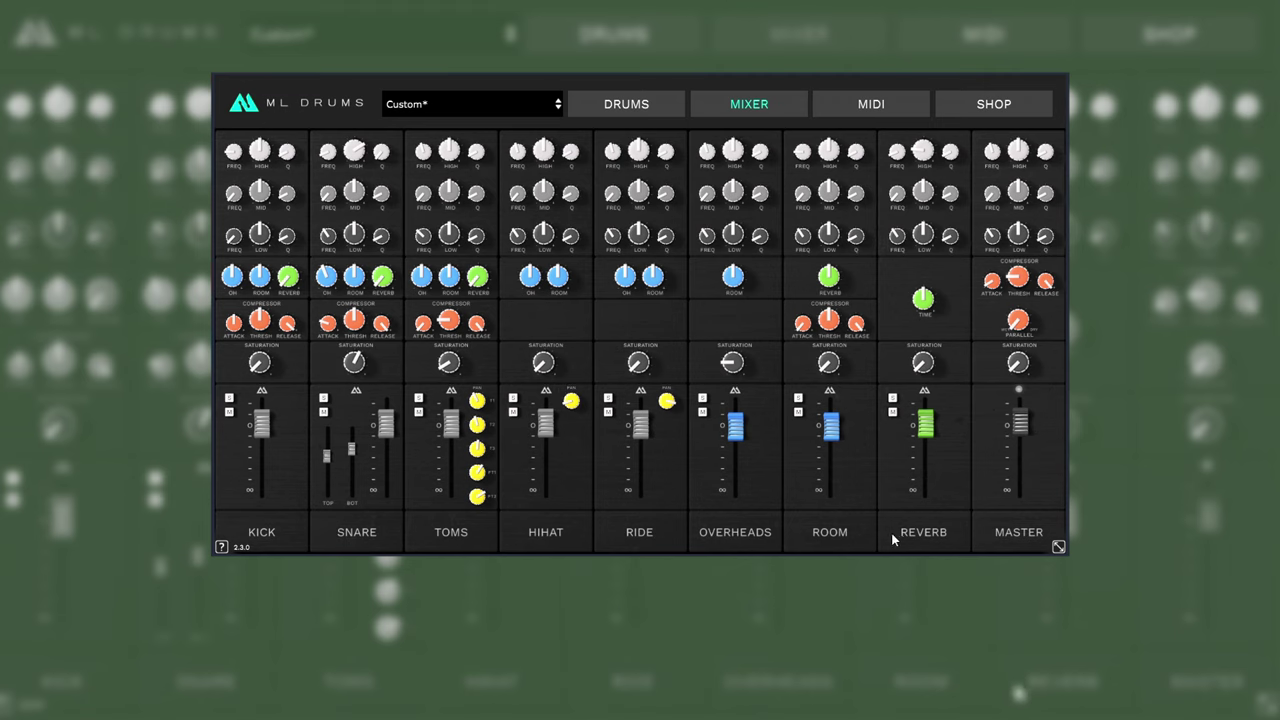
mouse_move(830, 331)
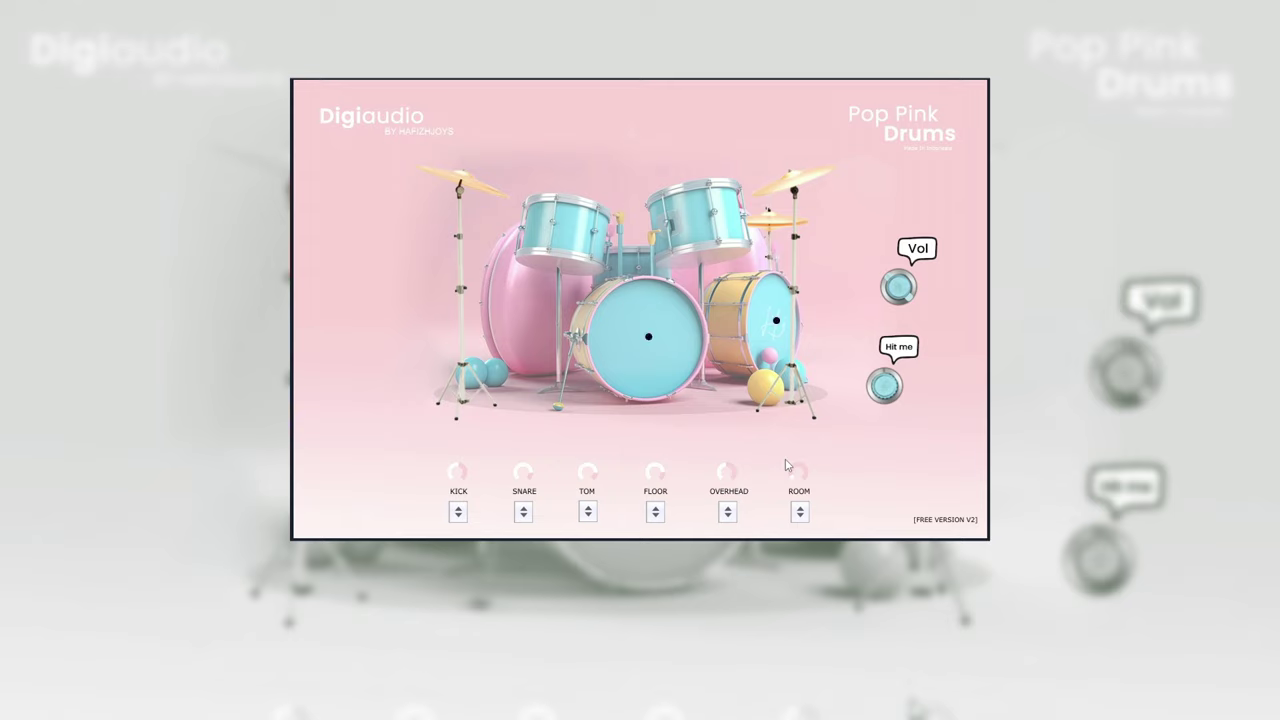
Turn the 'Hit me' knob in Pop Pink Drums to its Hot setting
left_click(895, 370)
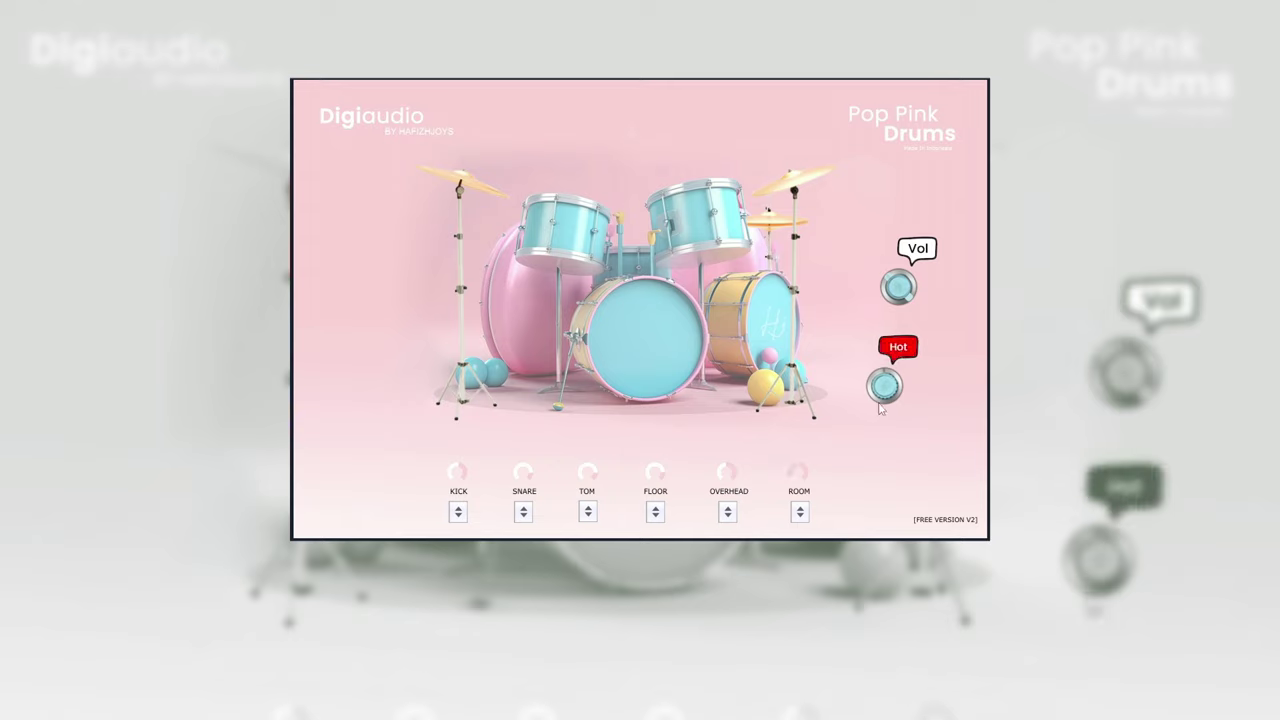